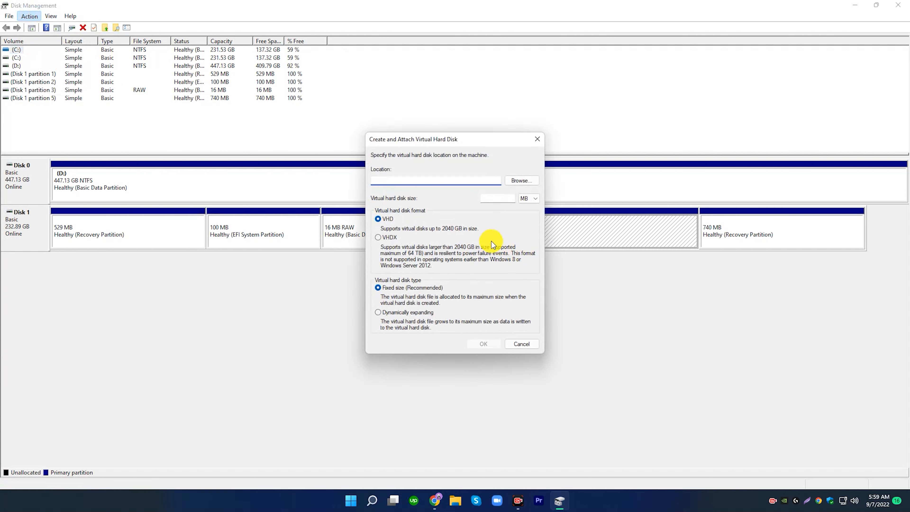
# Step: Set the virtual hard disk's location to a file named Folder Lock Test on Local Disk (D:)
pyautogui.click(523, 179)
pyautogui.click(400, 329)
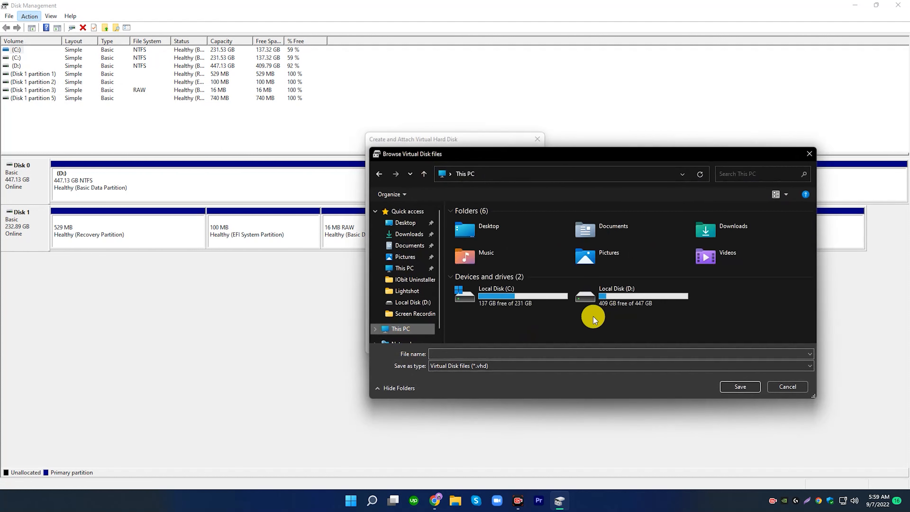
pyautogui.doubleClick(638, 298)
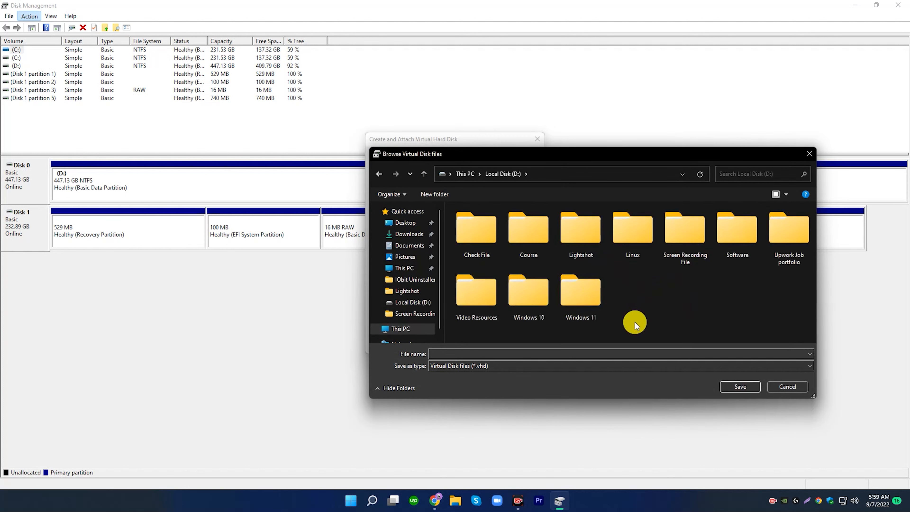
pyautogui.click(523, 353)
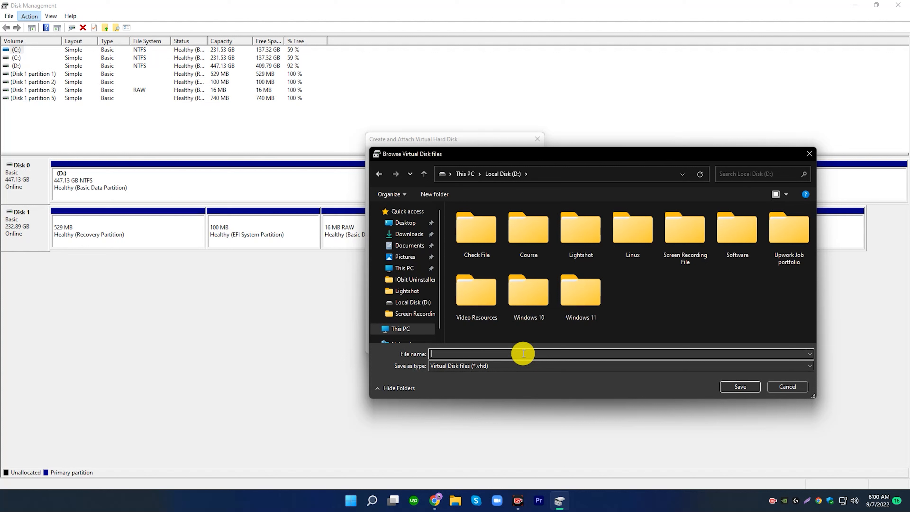
pyautogui.write('Folder Lock')
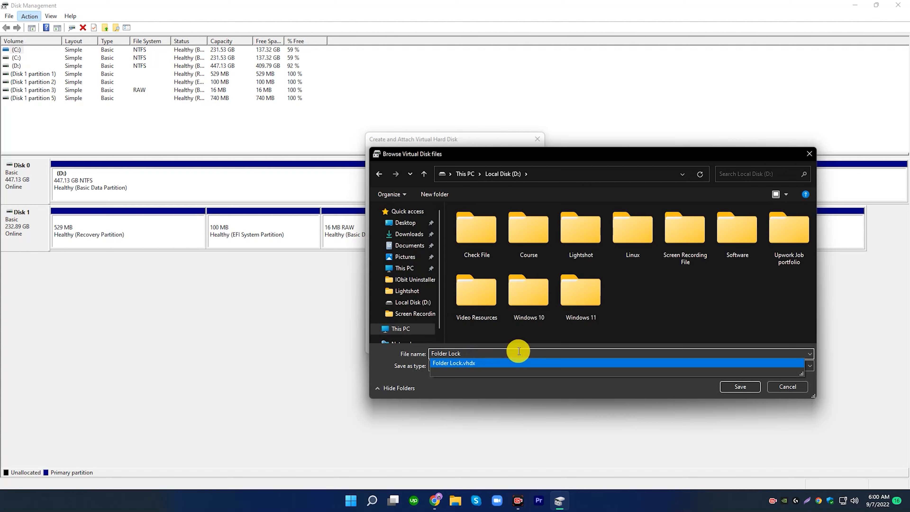
pyautogui.write('Test')
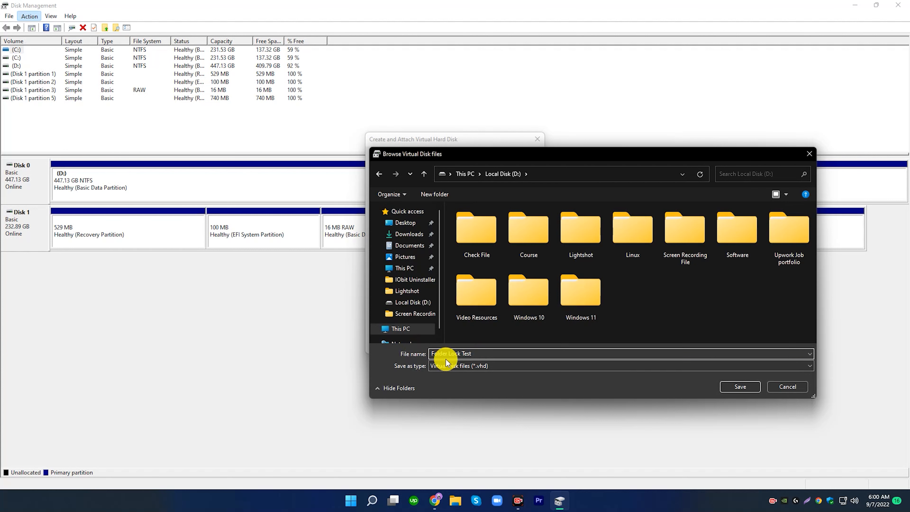
pyautogui.click(739, 386)
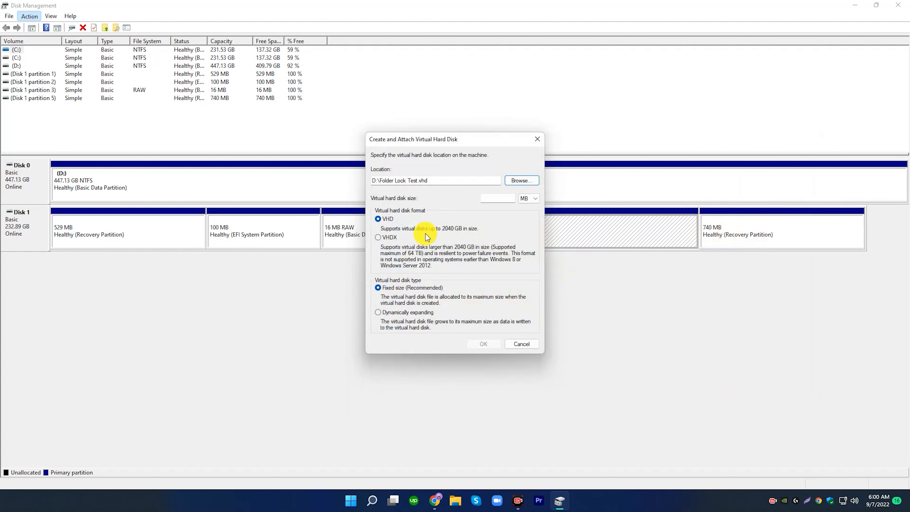
# Step: Create the virtual hard disk in VHDX format, dynamically expanding, with a size of 5 GB
pyautogui.click(379, 236)
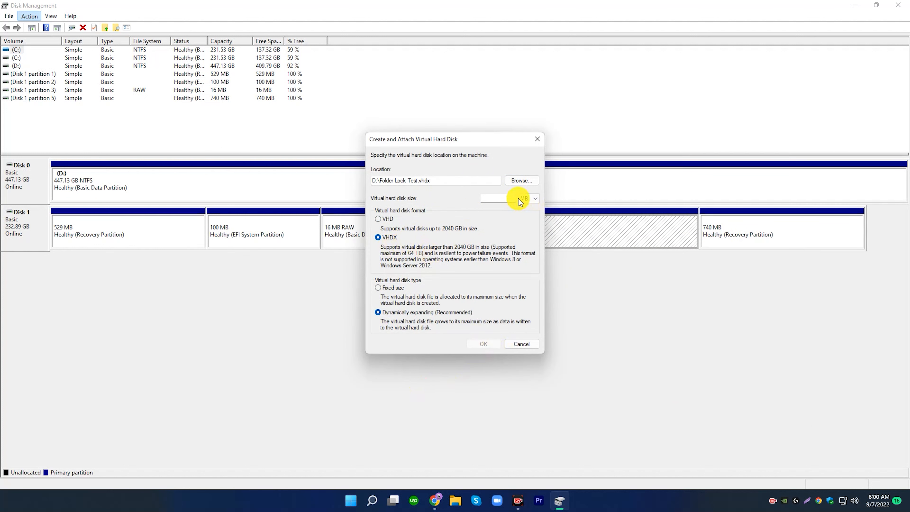
pyautogui.click(501, 198)
pyautogui.click(532, 198)
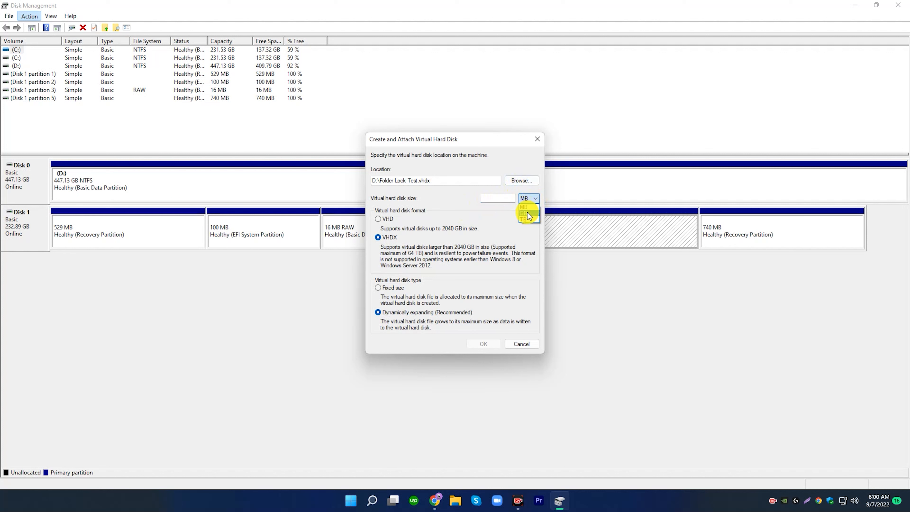
pyautogui.click(526, 213)
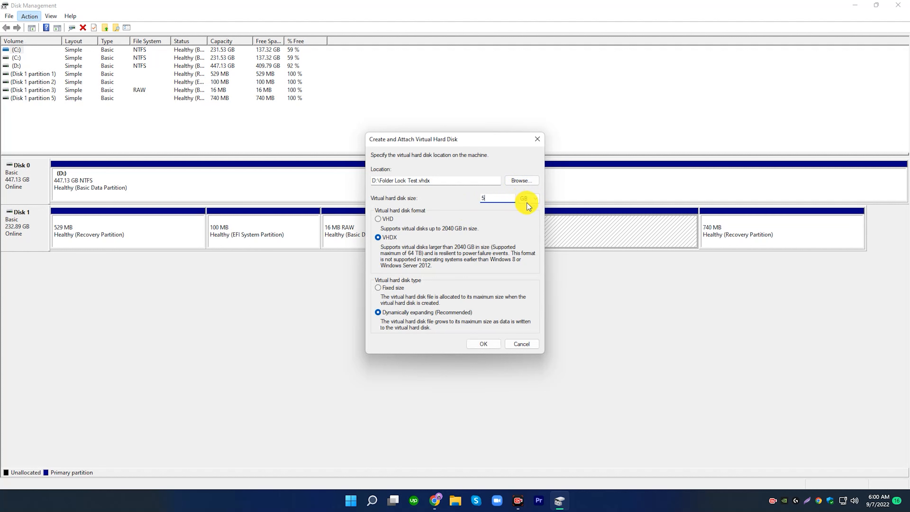
pyautogui.click(479, 344)
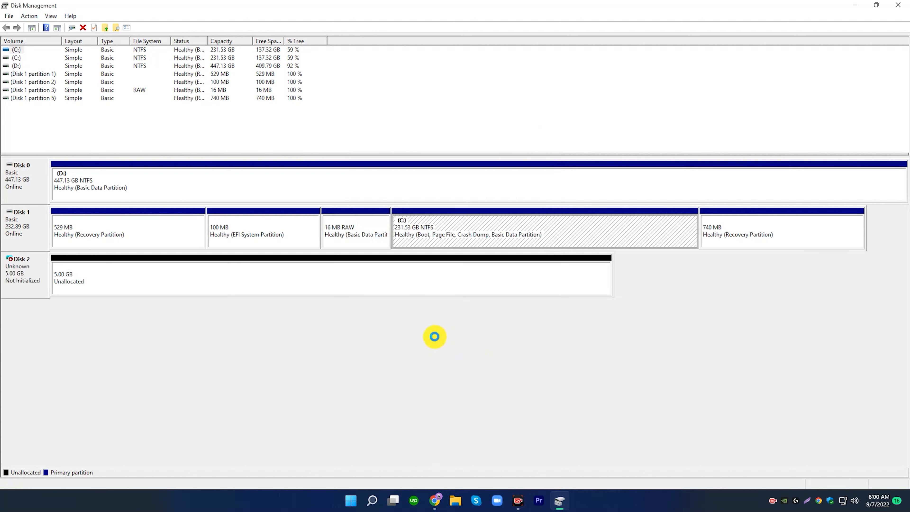
# Step: Initialize Disk 2 with the GPT (GUID Partition Table) partition style
pyautogui.click(15, 273)
pyautogui.rightClick(13, 267)
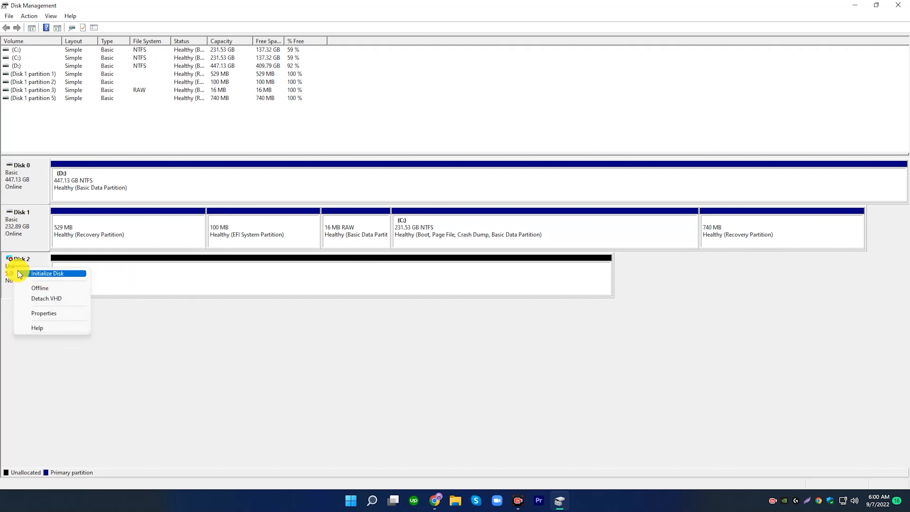
pyautogui.click(156, 341)
pyautogui.rightClick(16, 261)
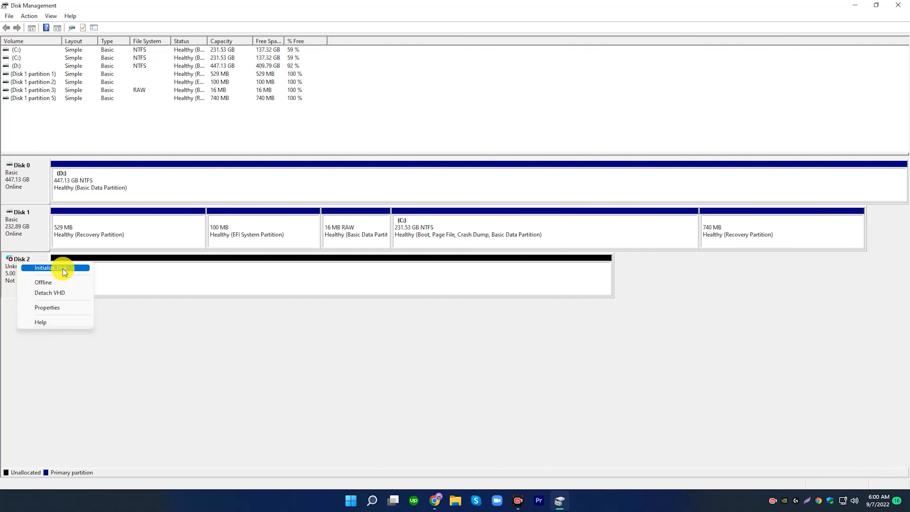
pyautogui.click(61, 267)
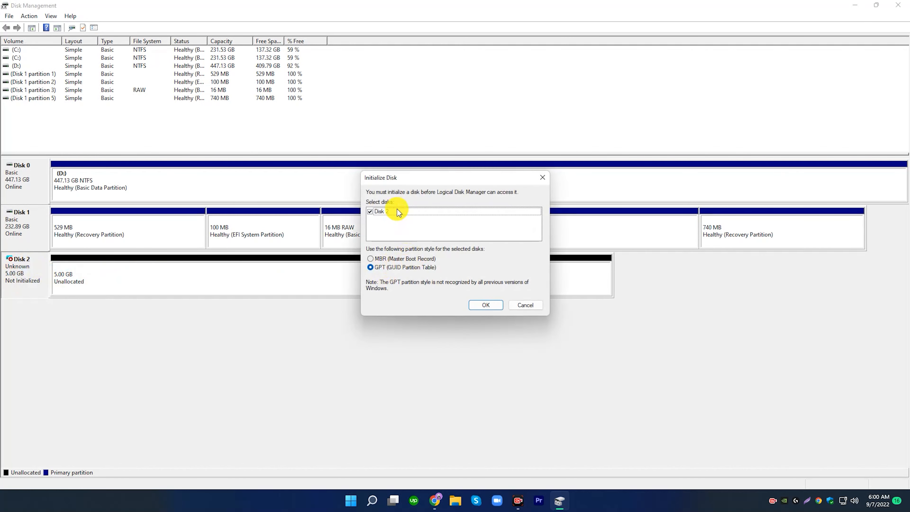
pyautogui.click(486, 305)
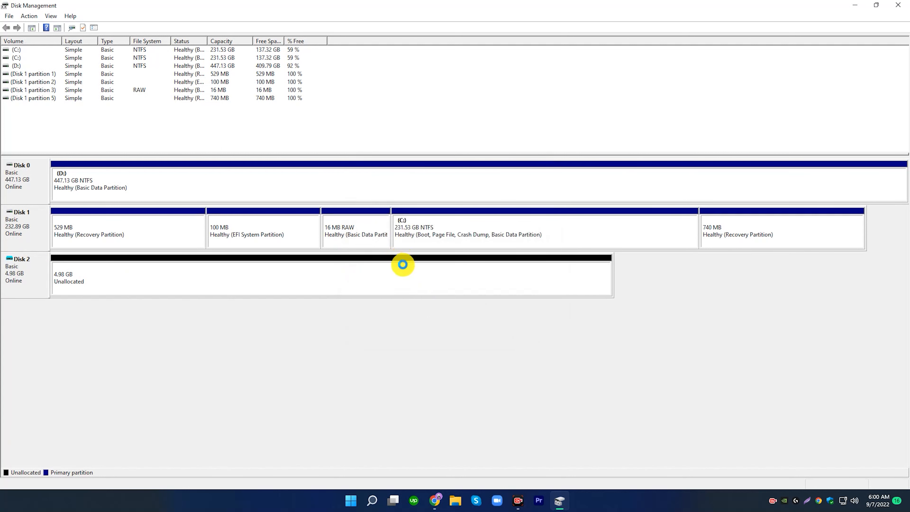
# Step: Create a full-size simple volume on Disk 2, quick-formatted as NTFS with the label New Volume, and close Disk Management
pyautogui.rightClick(99, 276)
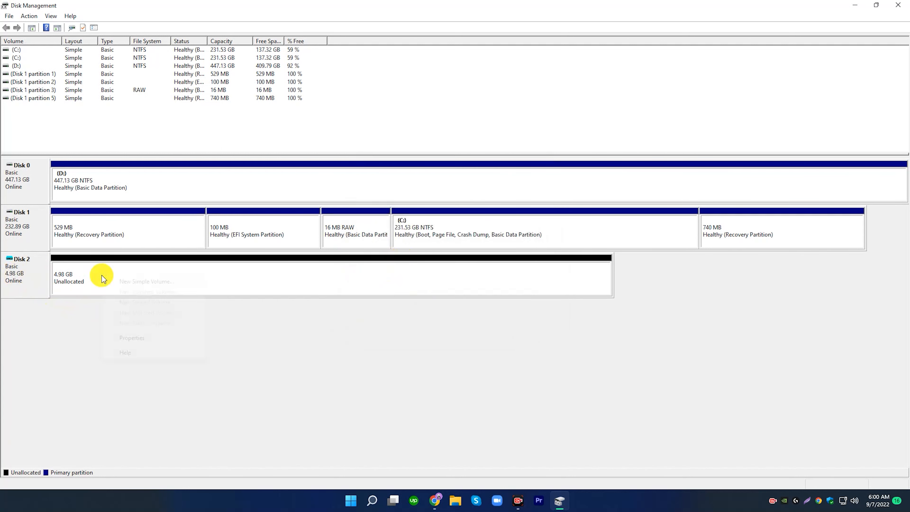
pyautogui.click(142, 280)
pyautogui.click(184, 220)
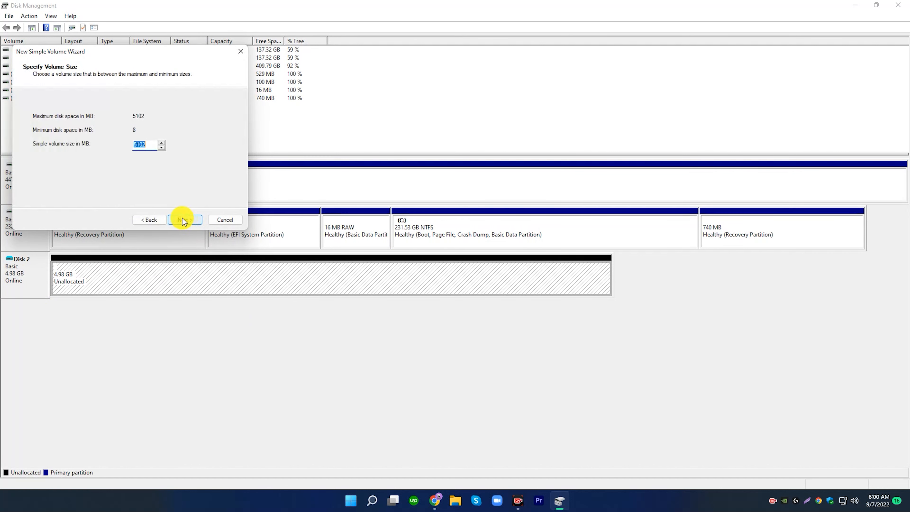
pyautogui.click(182, 219)
pyautogui.click(182, 219)
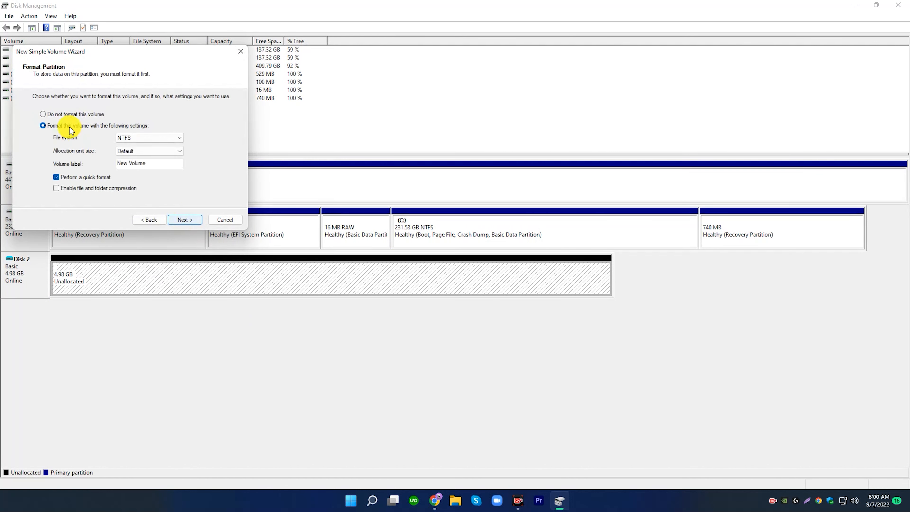
pyautogui.click(184, 219)
pyautogui.click(185, 220)
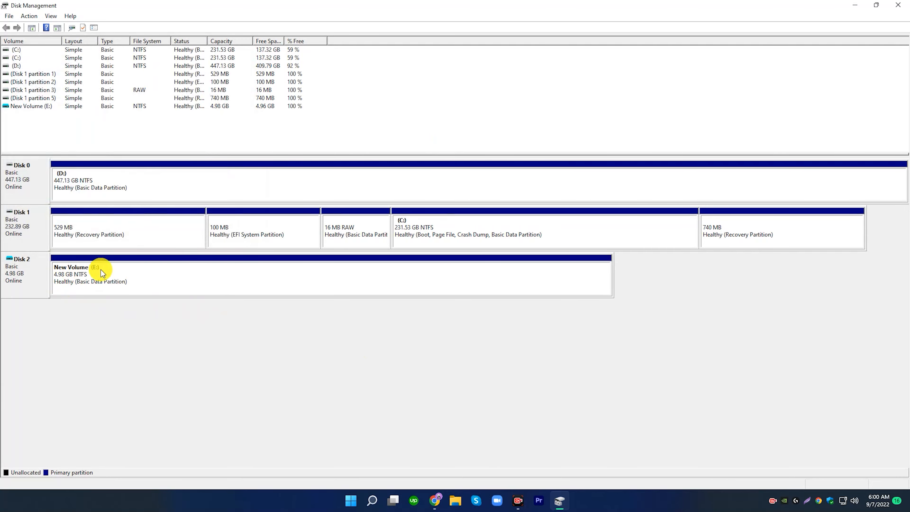
pyautogui.click(898, 5)
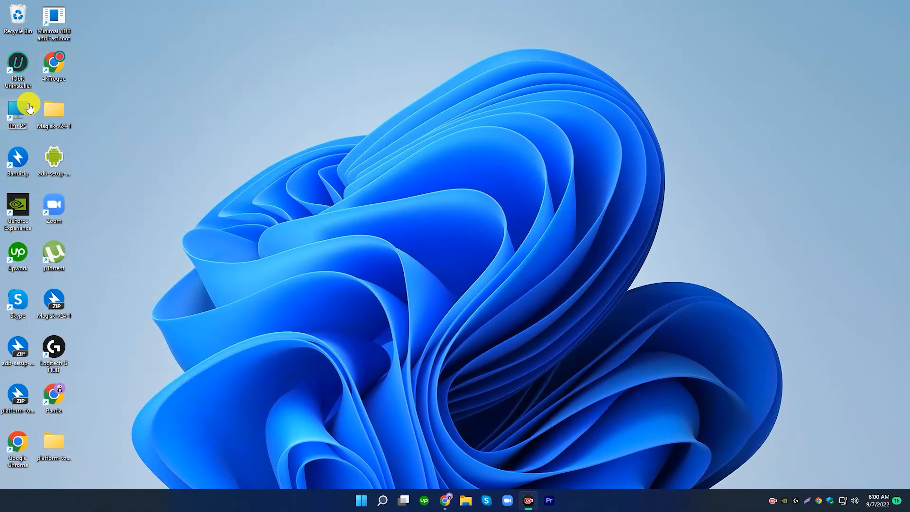
# Step: Check This PC and Local Disk (D:) in File Explorer for the new volume and virtual disk file, and close the window
pyautogui.press('super+e')
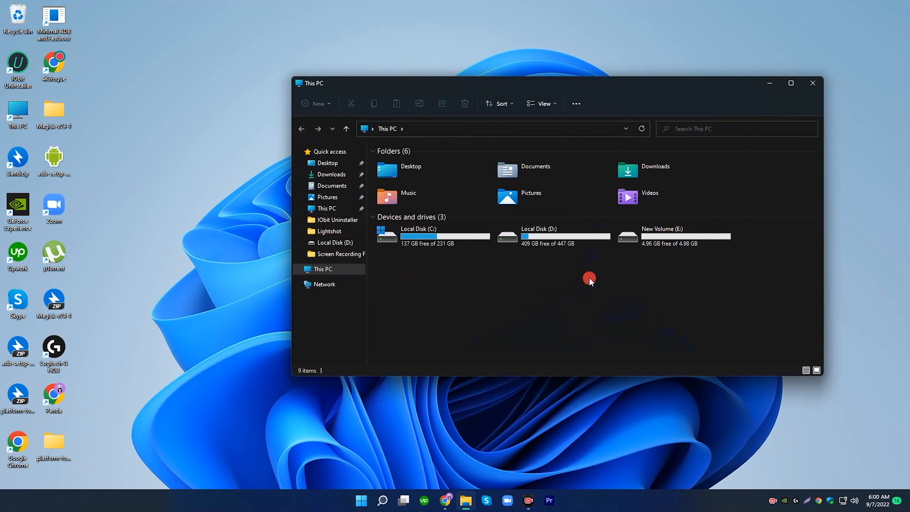
pyautogui.doubleClick(571, 241)
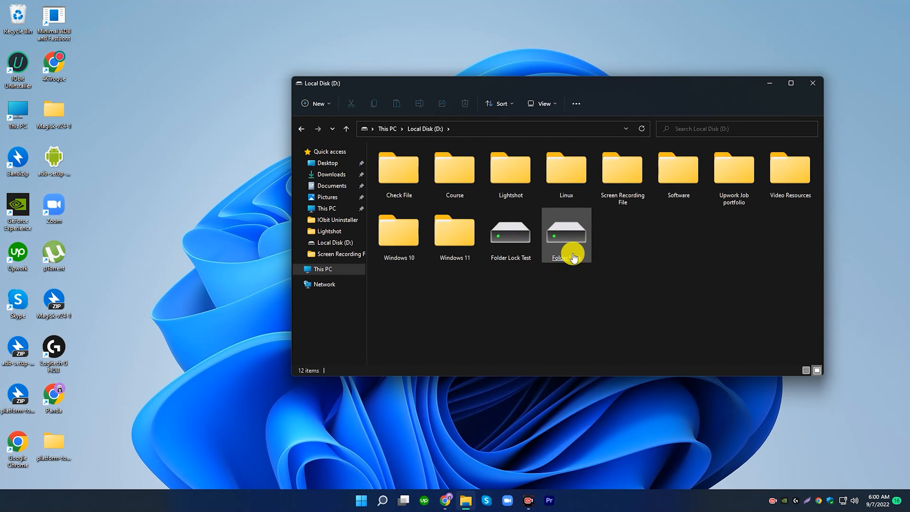
pyautogui.click(301, 128)
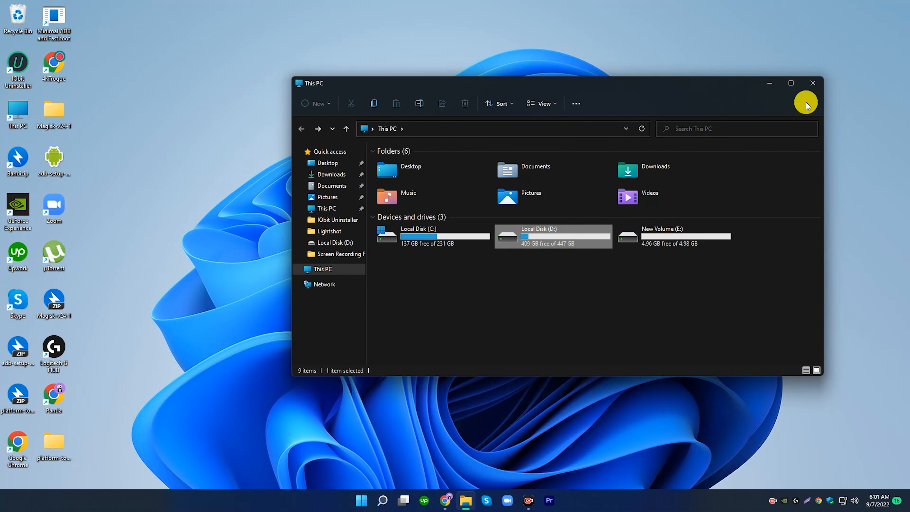
pyautogui.click(811, 85)
pyautogui.rightClick(326, 177)
pyautogui.click(360, 215)
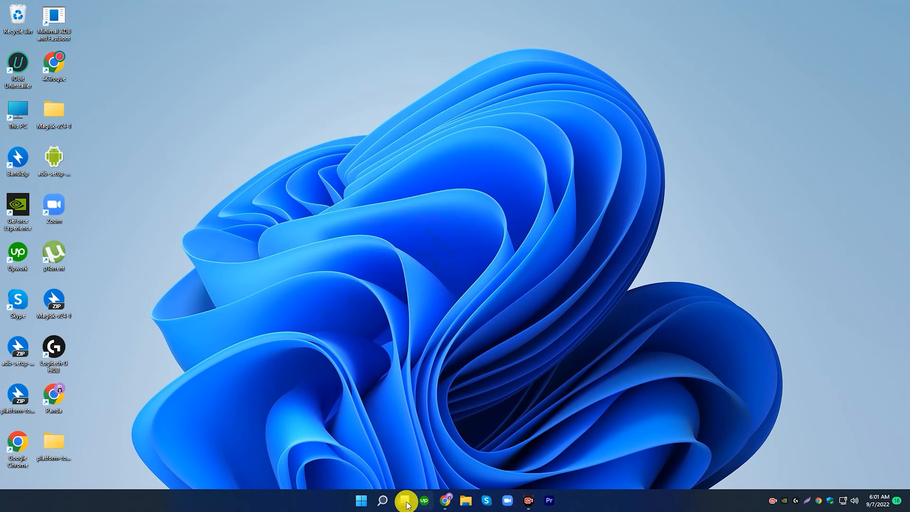
# Step: Open the Disks & volumes page under the advanced storage settings in Windows Settings
pyautogui.click(361, 500)
pyautogui.click(523, 225)
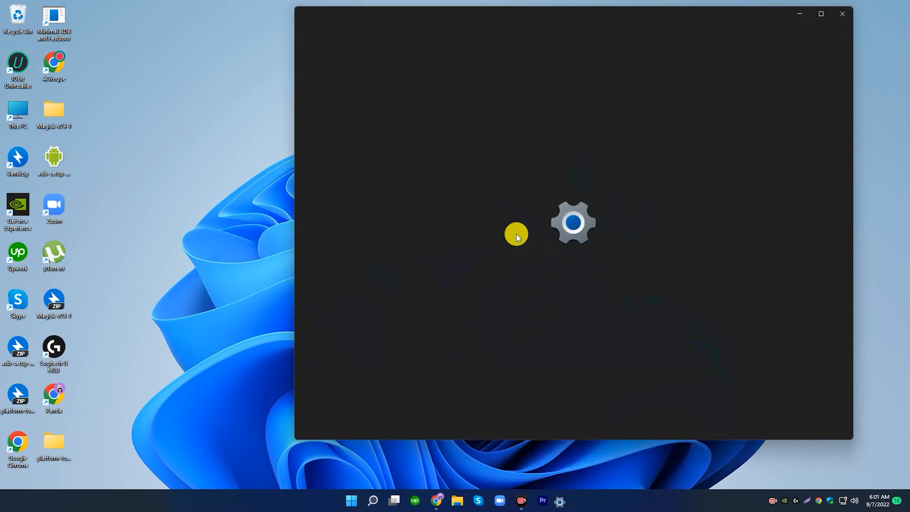
pyautogui.scroll(-3, 583, 291)
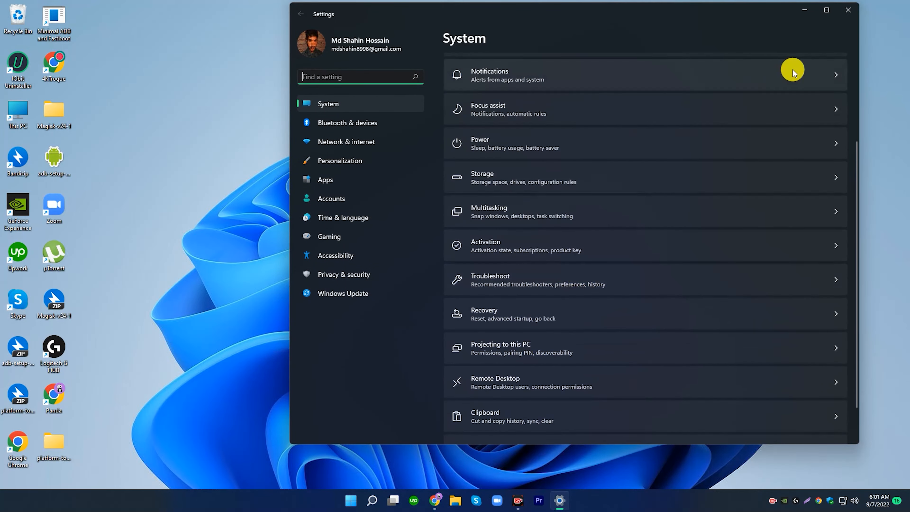
pyautogui.click(826, 10)
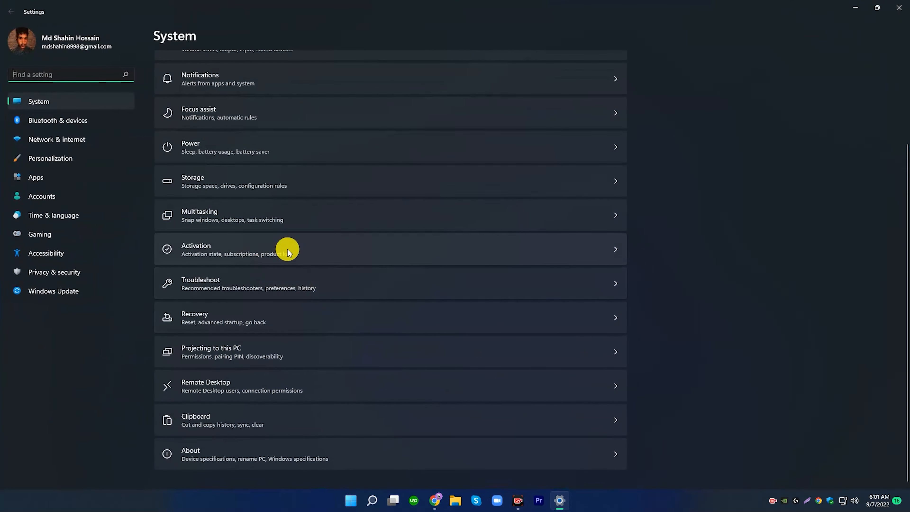
pyautogui.click(207, 181)
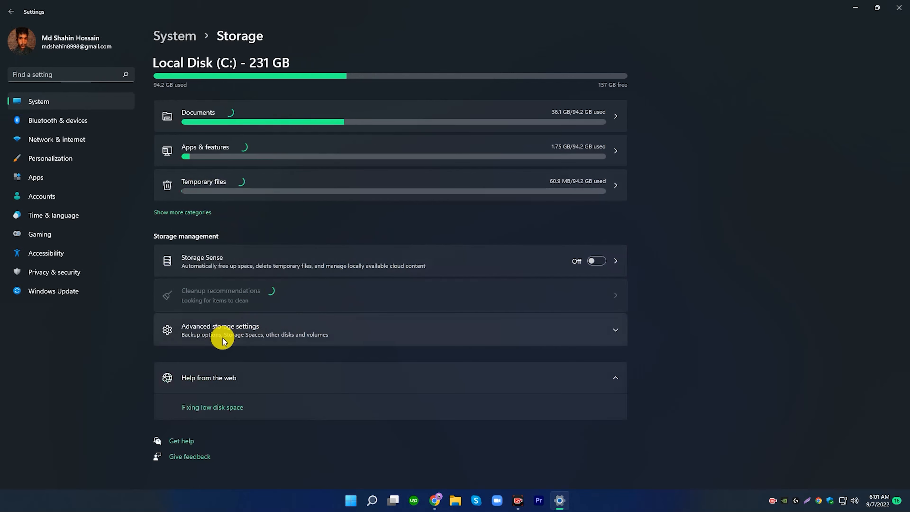
pyautogui.click(387, 330)
pyautogui.scroll(-3, 307, 326)
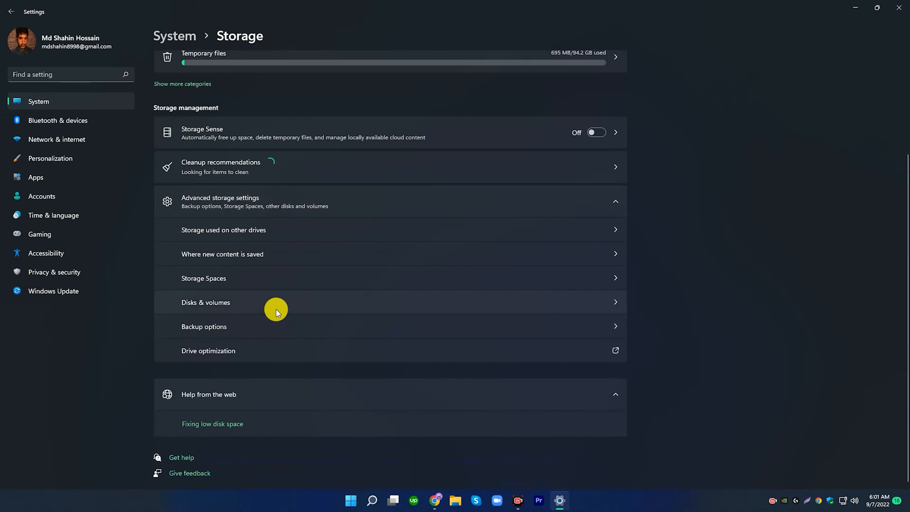
pyautogui.click(606, 302)
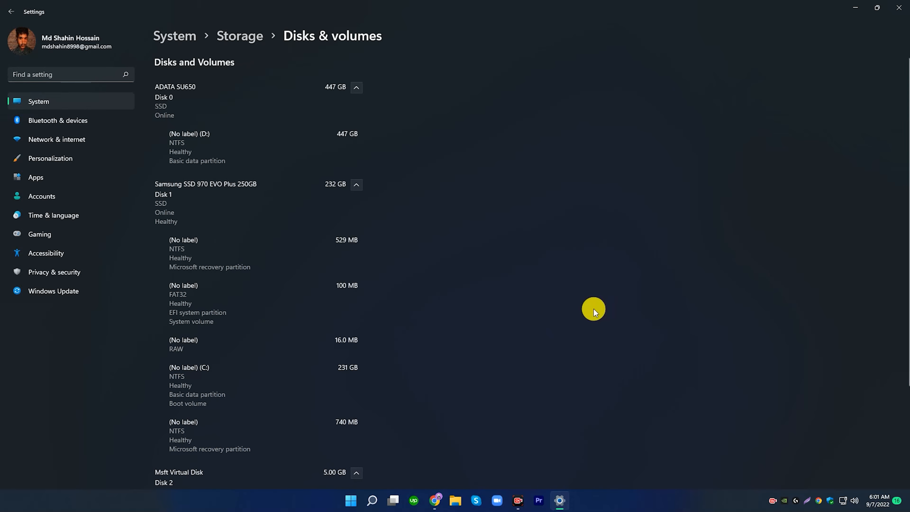
# Step: Open the properties of New Volume (E:) on the virtual disk and go to its BitLocker encryption settings
pyautogui.scroll(-3, 387, 258)
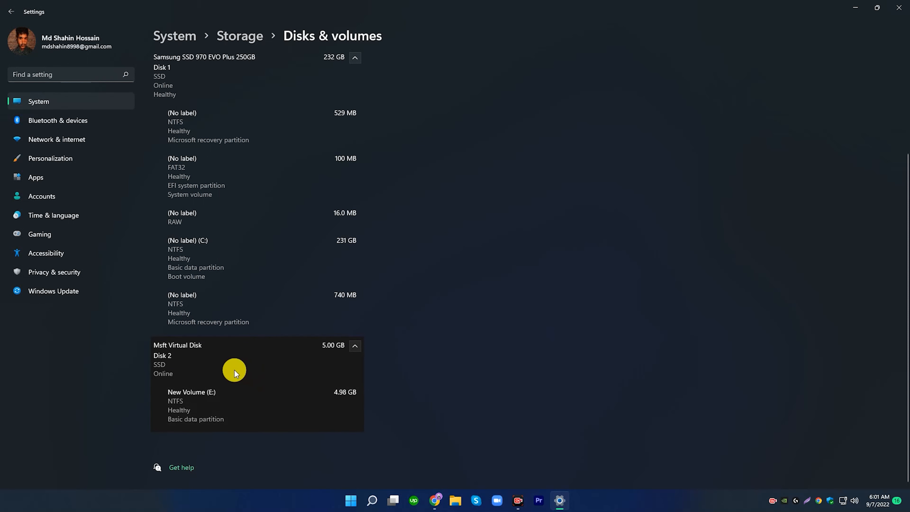
pyautogui.click(251, 406)
pyautogui.scroll(-1, 478, 322)
pyautogui.click(338, 418)
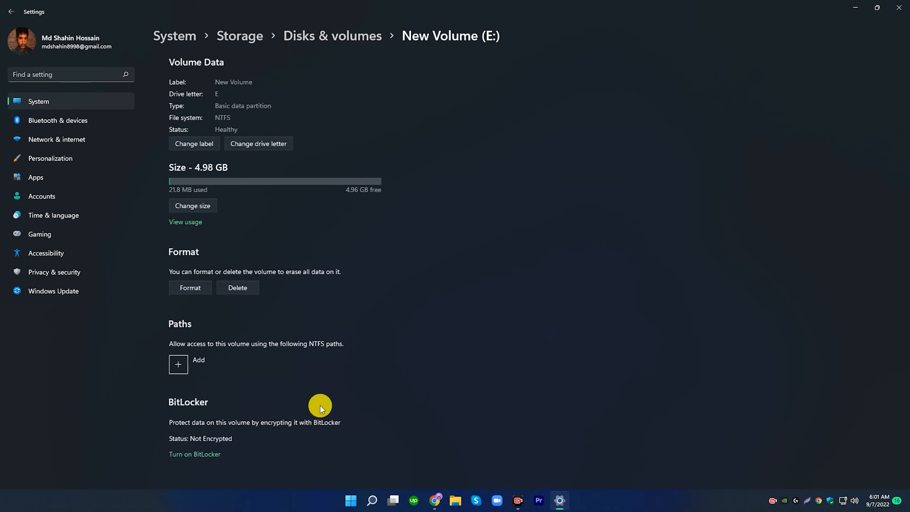
pyautogui.scroll(-1, 428, 248)
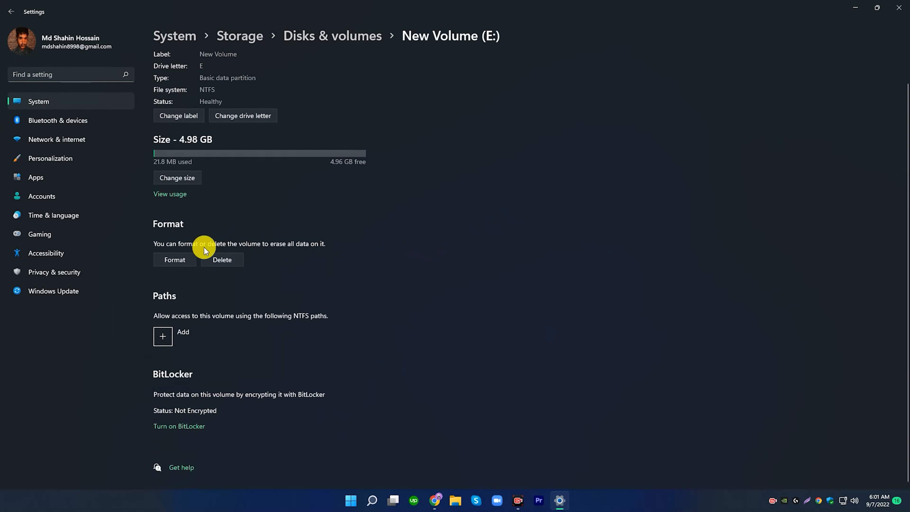
pyautogui.click(183, 427)
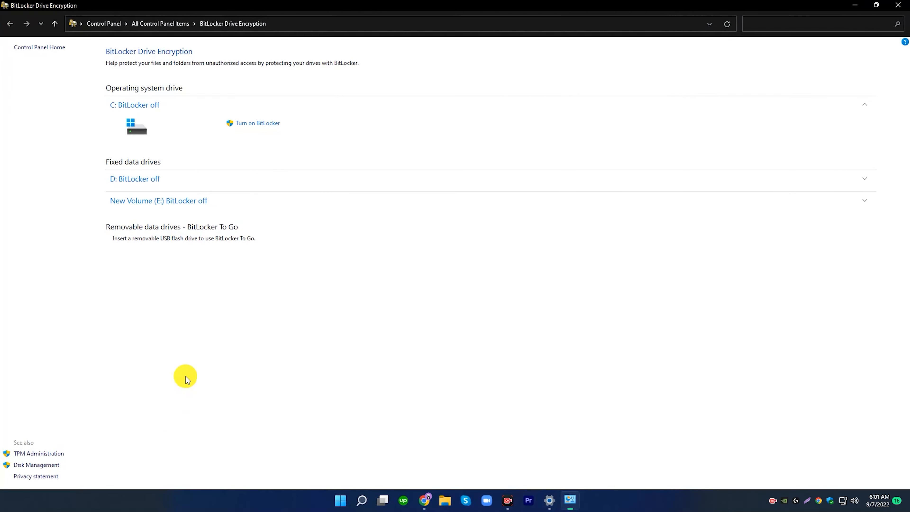
# Step: Turn on BitLocker for drive C: and back up its recovery key to the Microsoft account
pyautogui.click(256, 126)
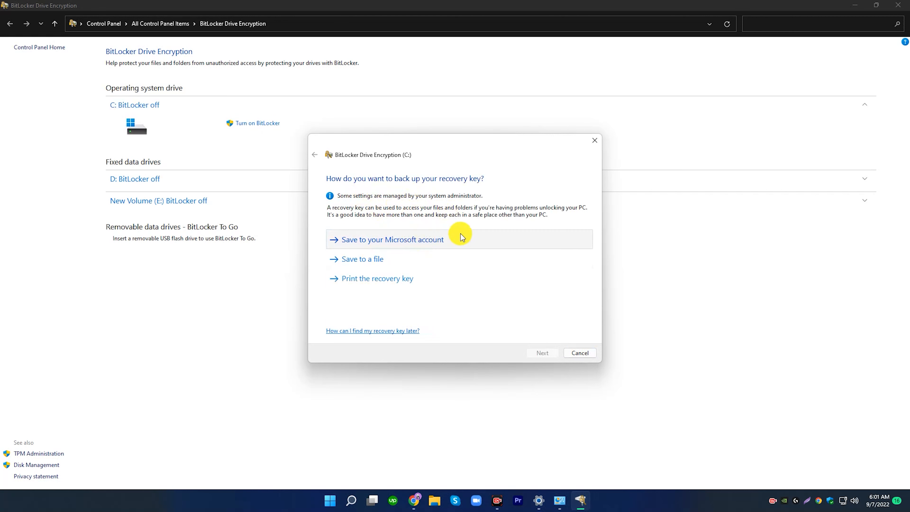
pyautogui.click(521, 239)
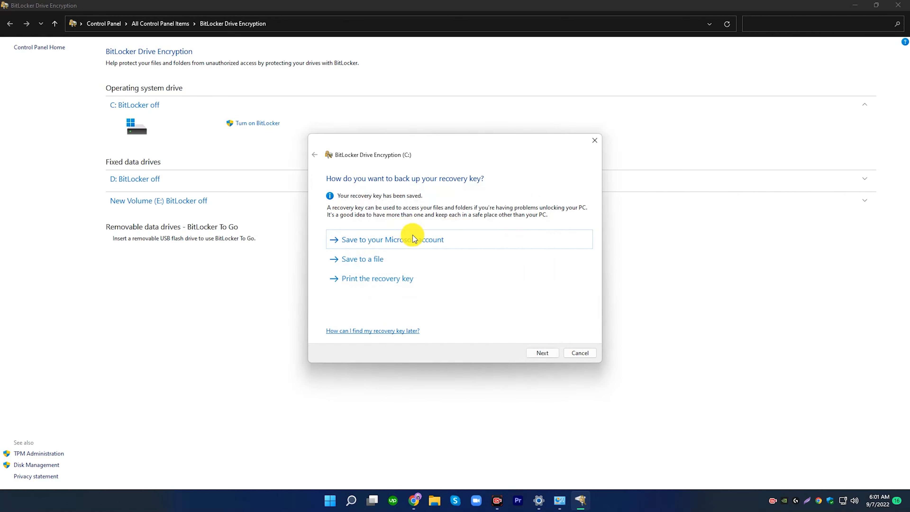
pyautogui.click(543, 352)
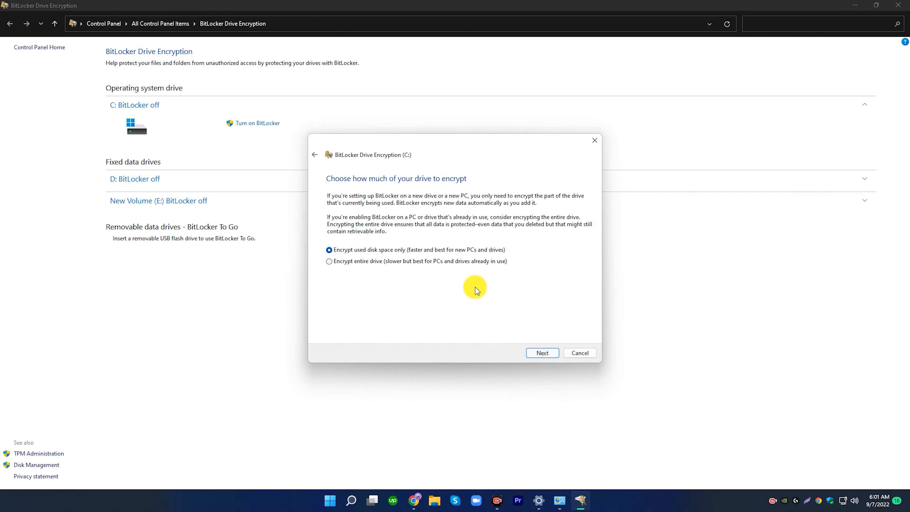
# Step: Set drive C: to encrypt used disk space only and use Compatible mode
pyautogui.click(356, 261)
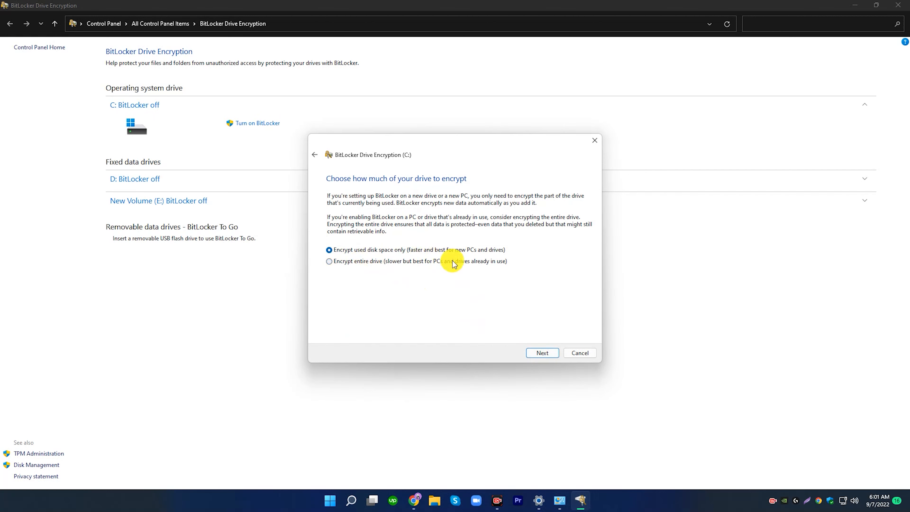
pyautogui.click(538, 355)
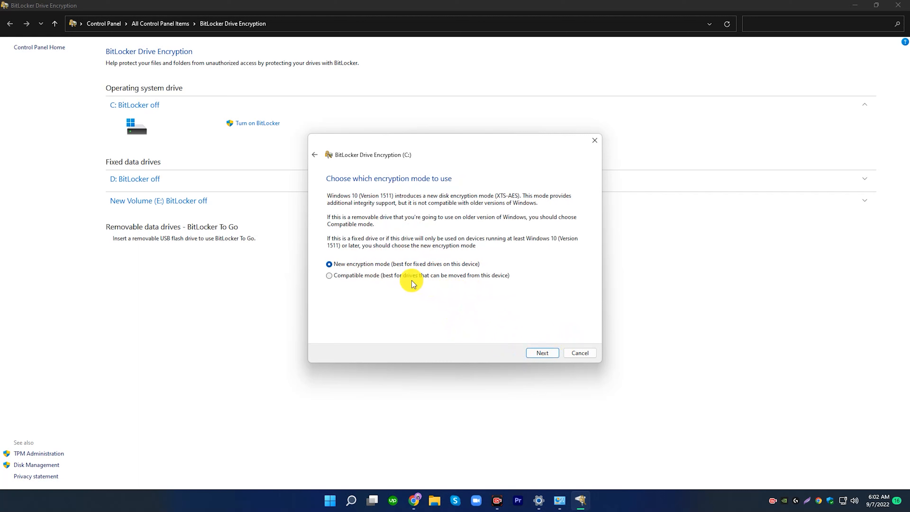
pyautogui.click(374, 276)
pyautogui.click(538, 353)
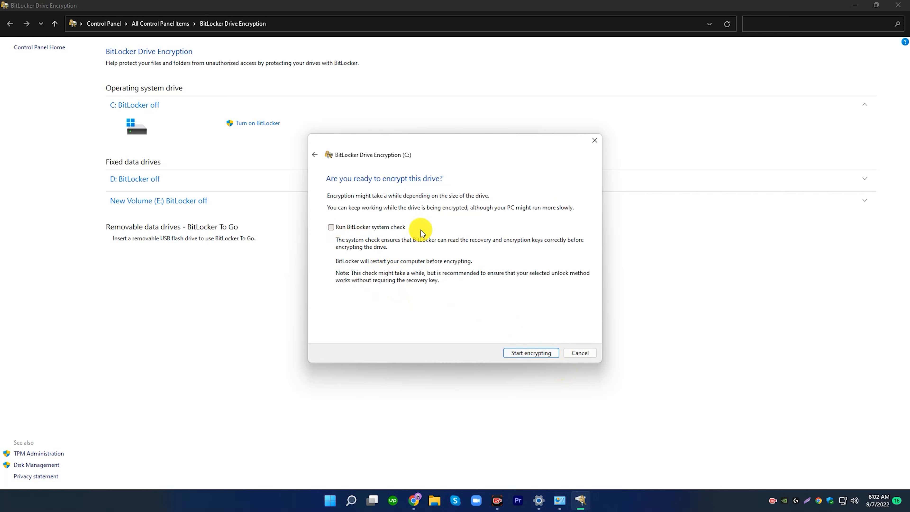
# Step: Enable the BitLocker system check for drive C:, start encrypting, and postpone the restart, dismissing the notification
pyautogui.click(333, 227)
pyautogui.click(533, 353)
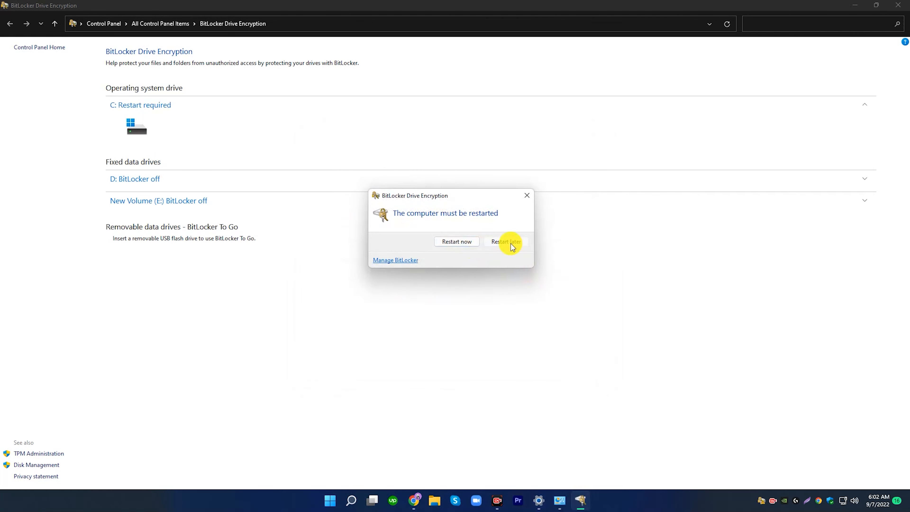
pyautogui.click(510, 244)
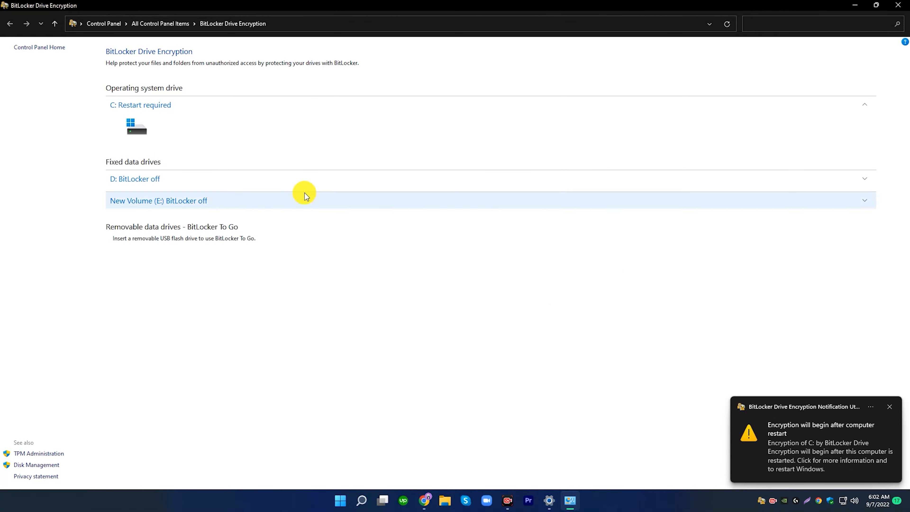
pyautogui.click(890, 408)
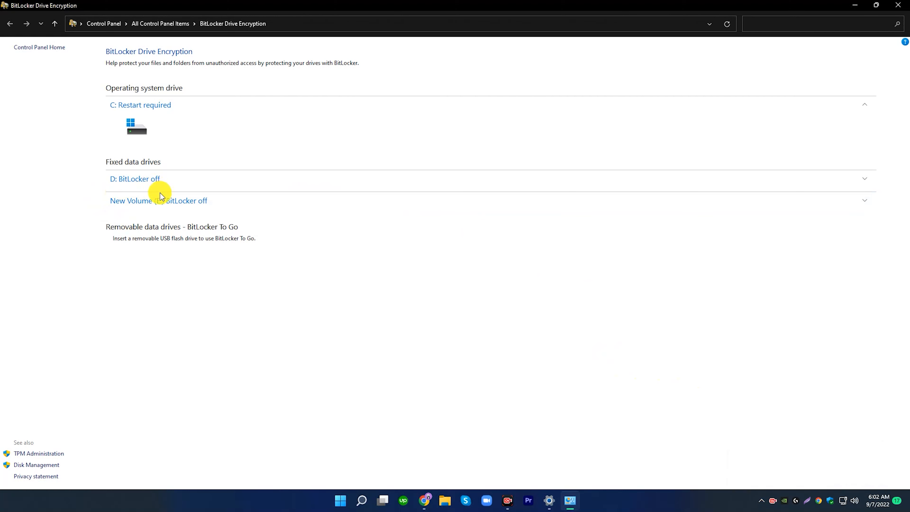
# Step: Close the BitLocker window, minimize Settings, and turn on BitLocker for New Volume (E:) from This PC
pyautogui.click(906, 4)
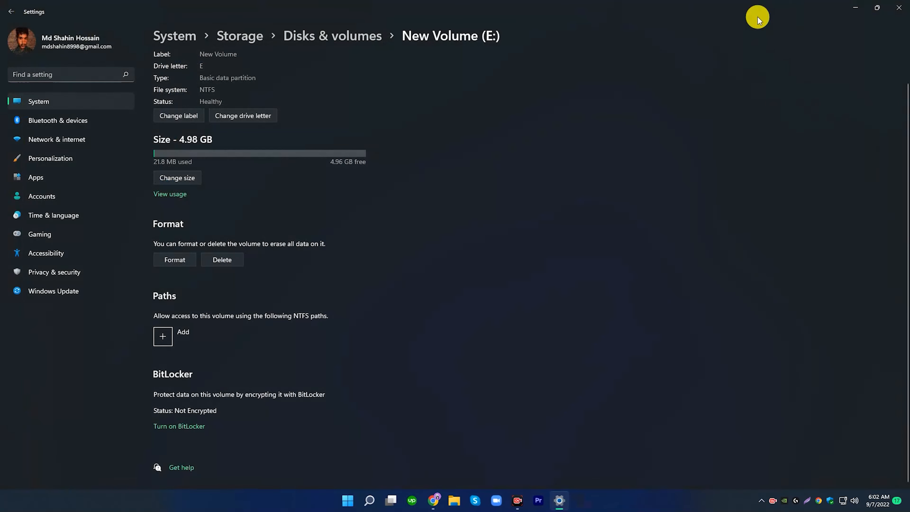
pyautogui.click(858, 6)
pyautogui.press('Return')
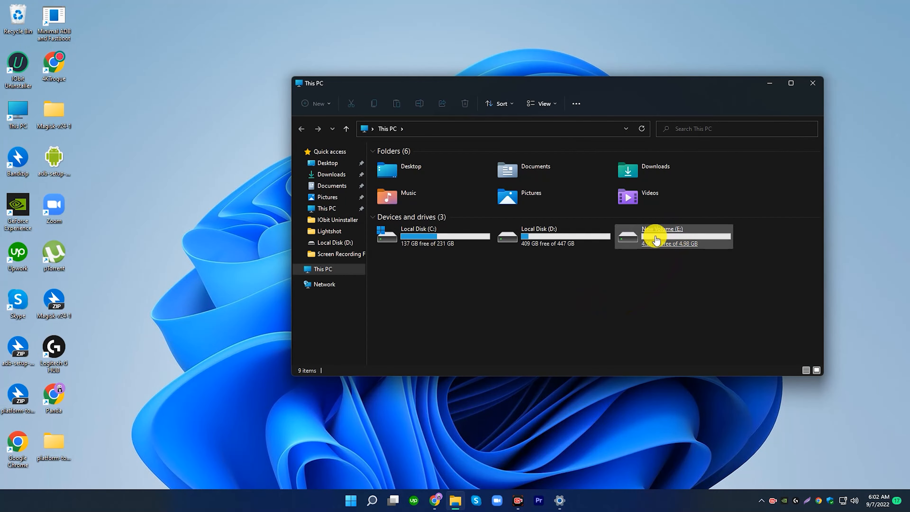
pyautogui.rightClick(666, 235)
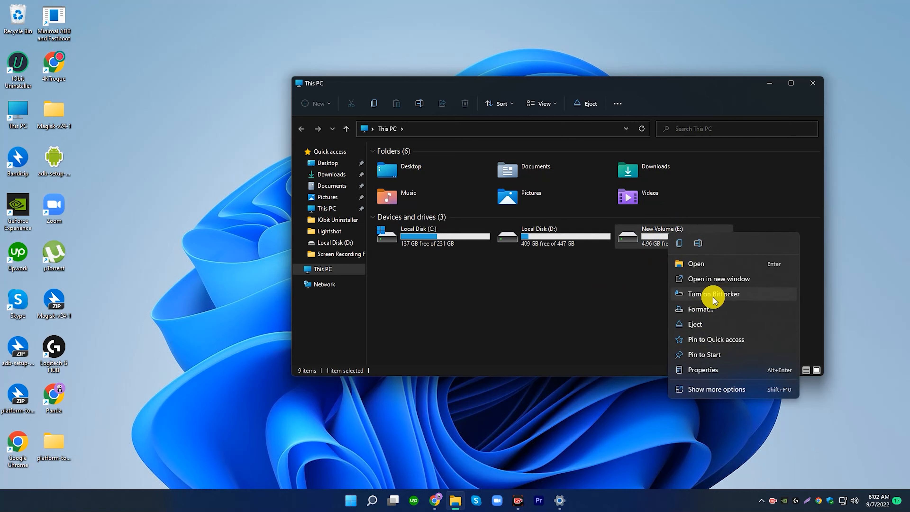
pyautogui.click(734, 296)
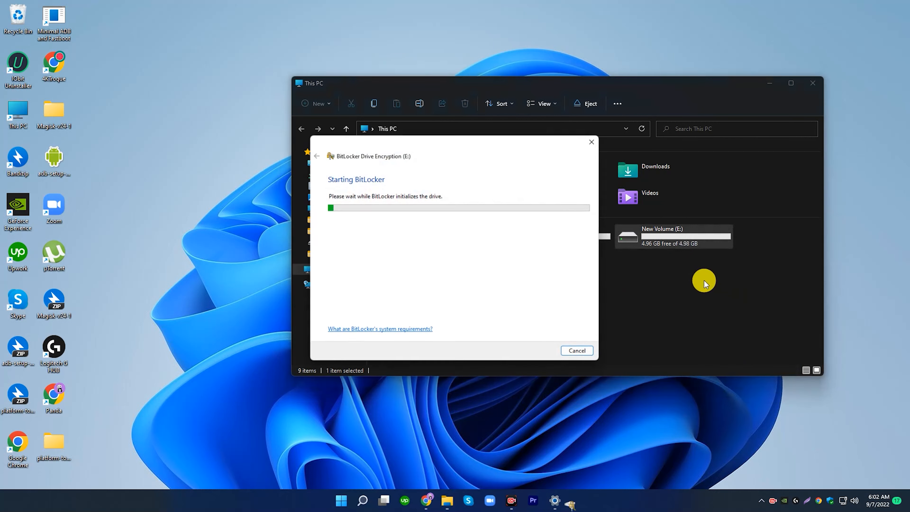
# Step: Choose a password to unlock drive E:, then enter and re-enter the BitLocker password
pyautogui.click(329, 196)
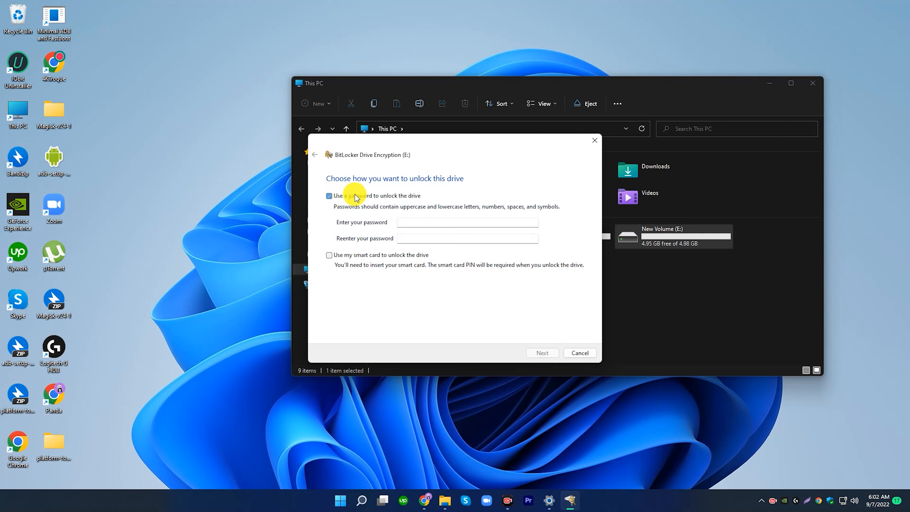
pyautogui.click(439, 224)
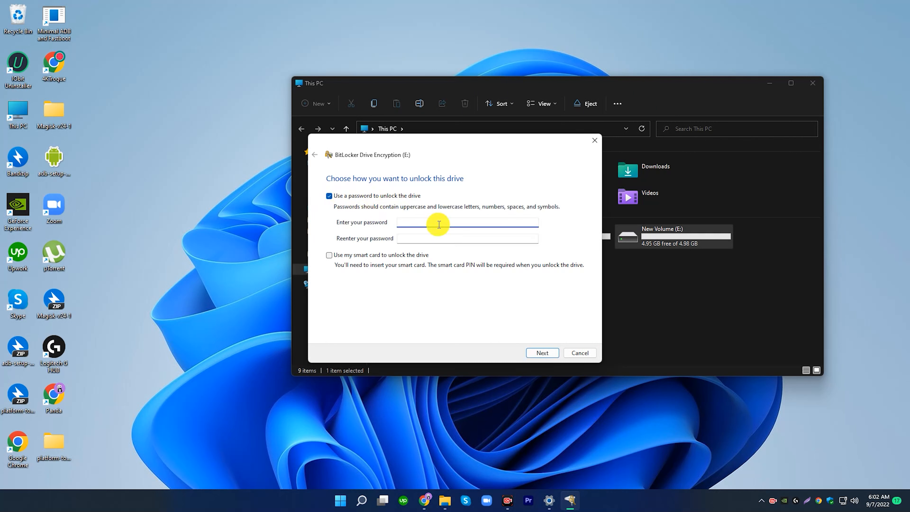
pyautogui.write('a')
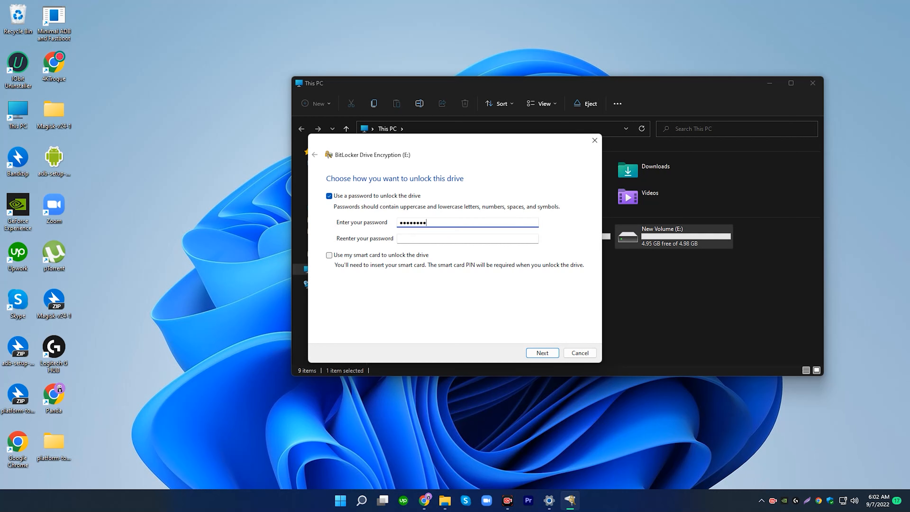
pyautogui.click(428, 241)
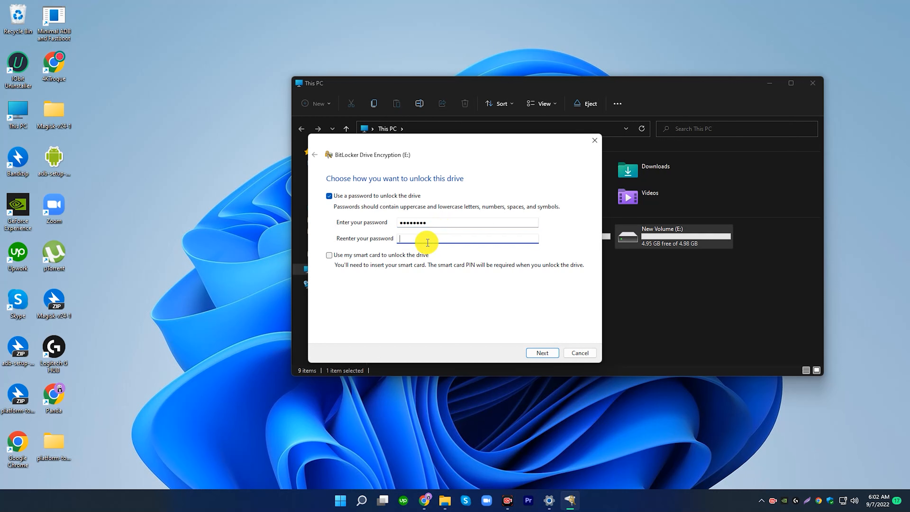
pyautogui.write('aaa')
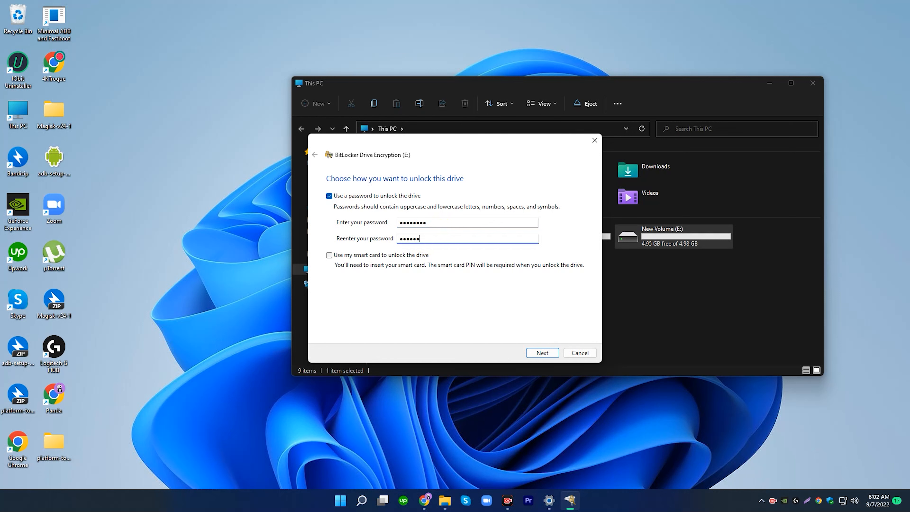
pyautogui.click(535, 353)
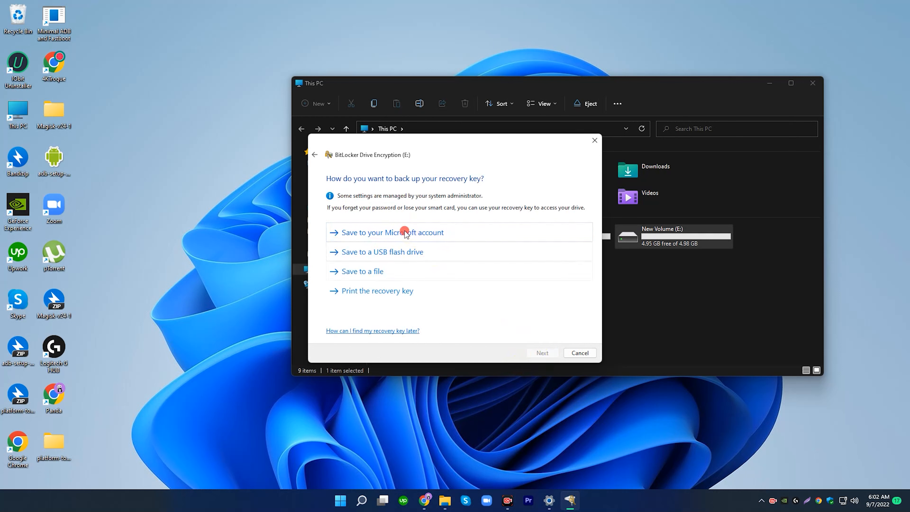
# Step: Save the recovery key of drive E: to the Microsoft account and choose to encrypt used disk space only
pyautogui.click(505, 228)
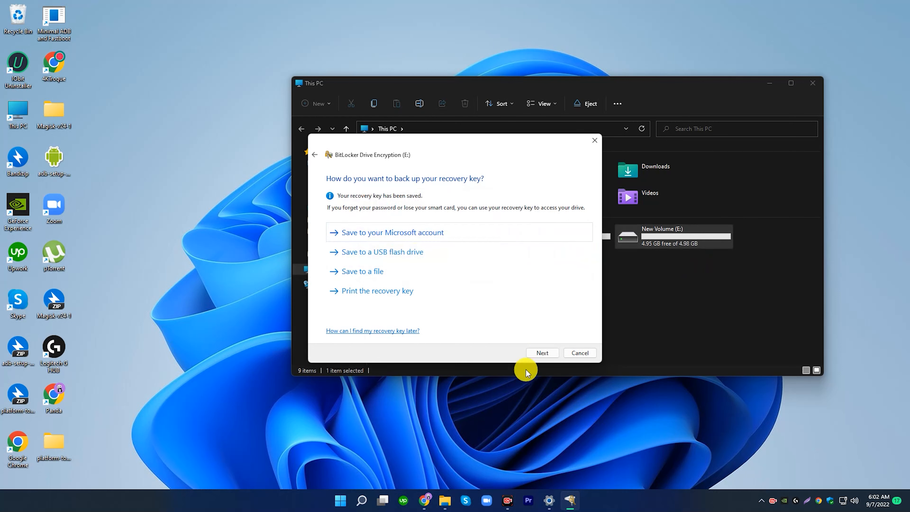
pyautogui.click(546, 353)
pyautogui.click(383, 260)
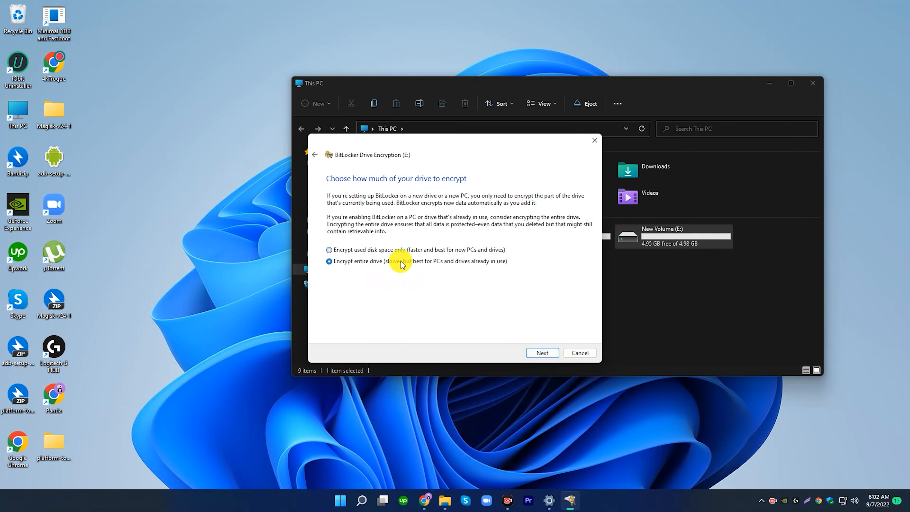
pyautogui.click(412, 250)
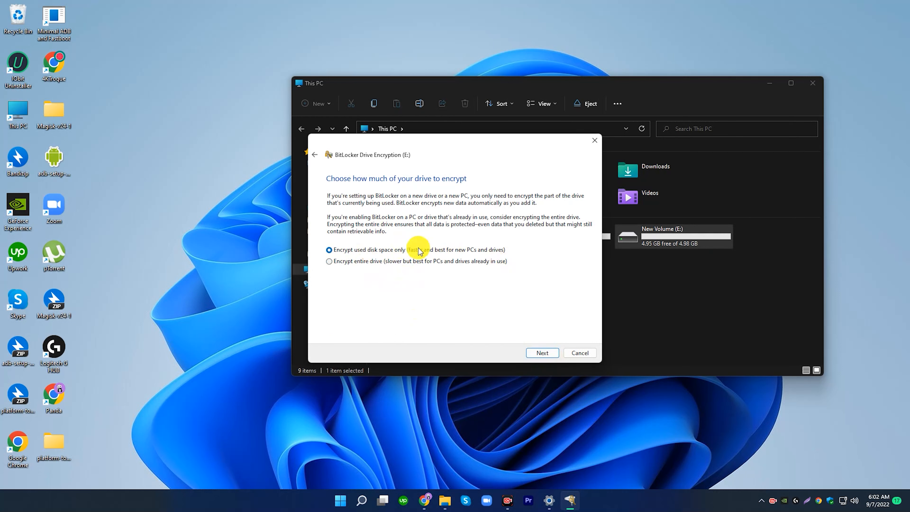
pyautogui.click(543, 353)
# Step: Select Compatible mode for drive E:, encrypt the drive, and close the completion message
pyautogui.click(376, 276)
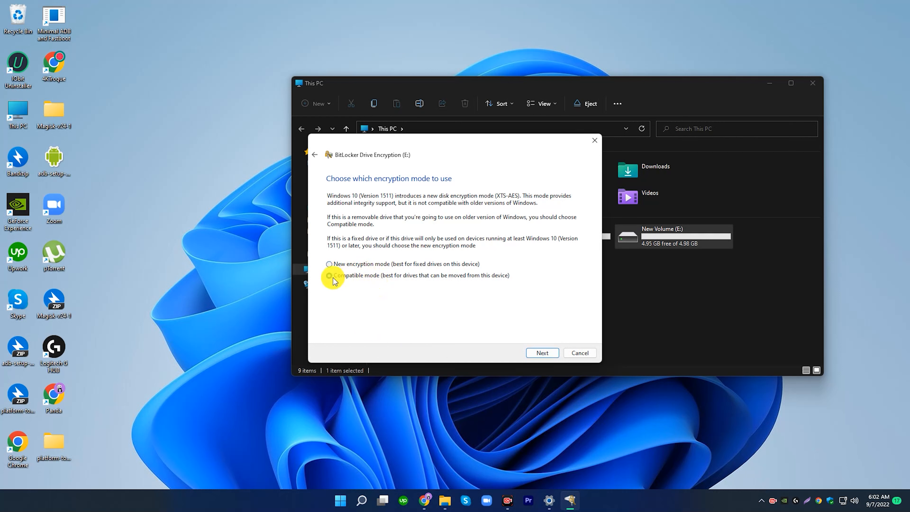
pyautogui.click(538, 356)
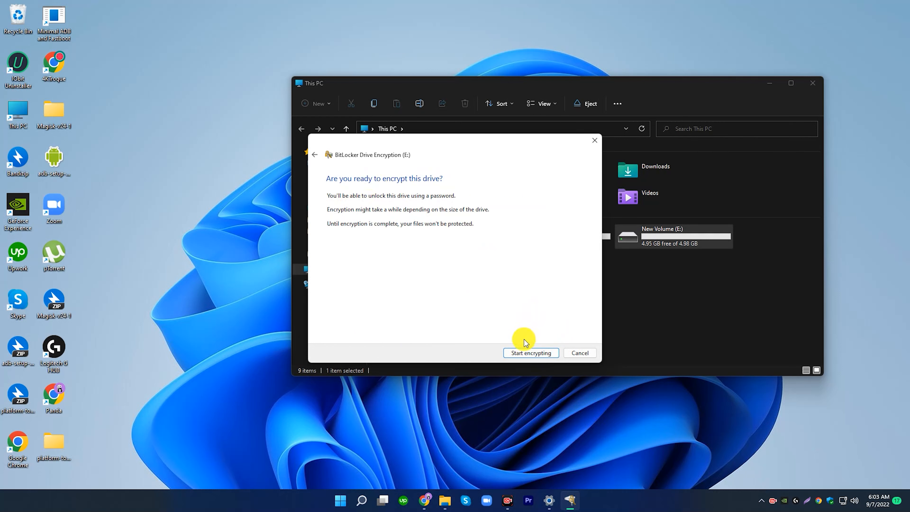
pyautogui.click(527, 353)
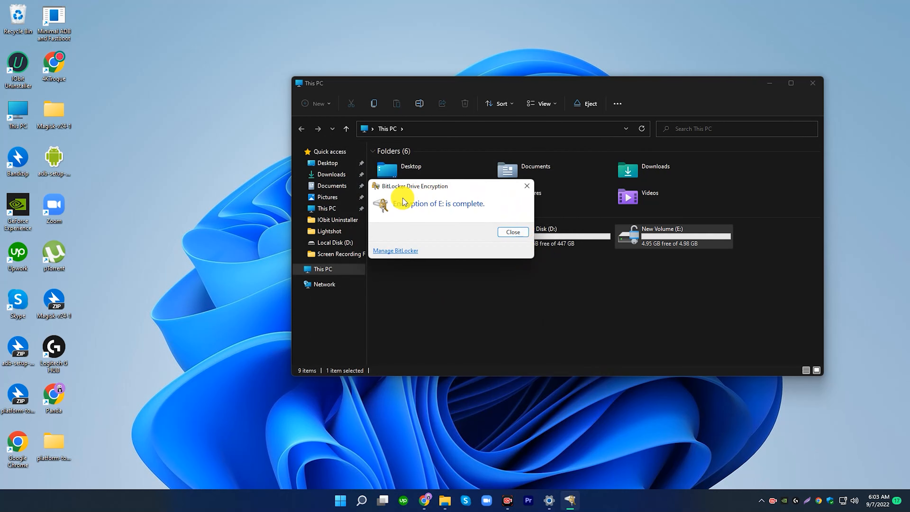
pyautogui.click(510, 231)
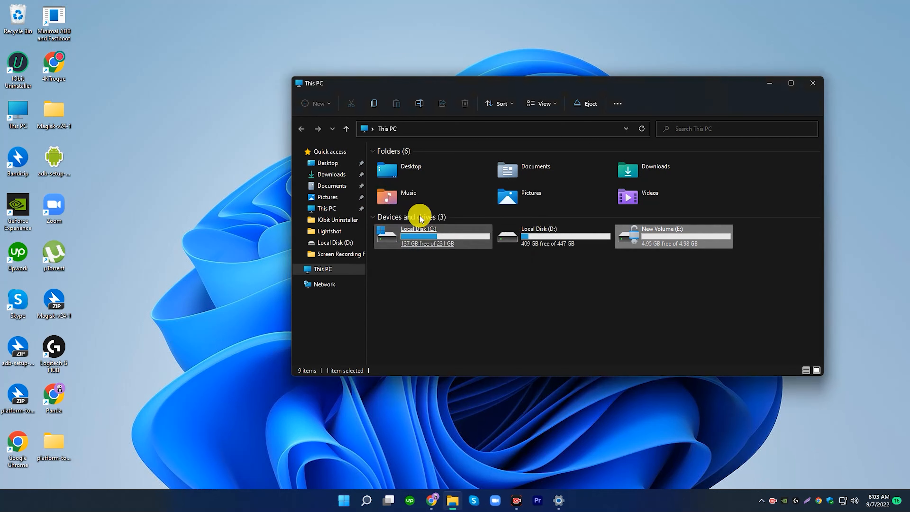
# Step: Check Local Disk (D:) for the virtual disk files and return to This PC
pyautogui.click(301, 128)
pyautogui.doubleClick(543, 239)
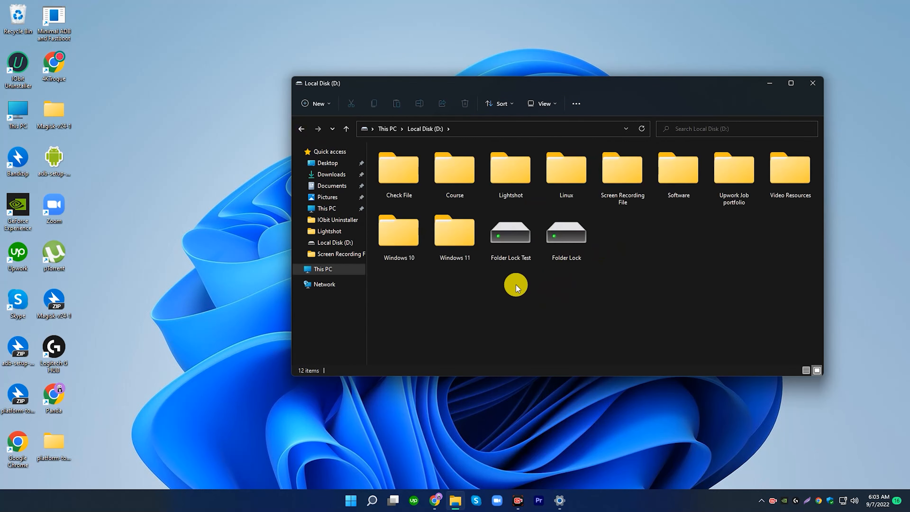
pyautogui.click(302, 129)
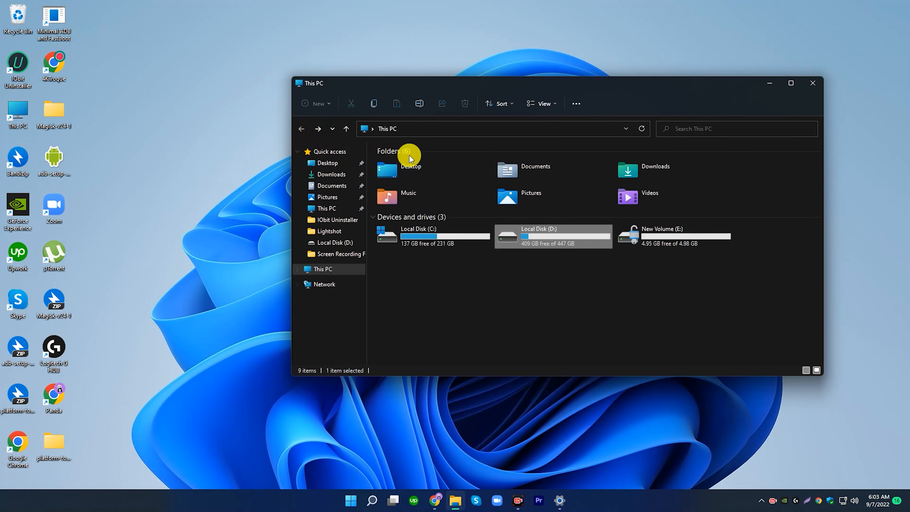
# Step: Eject New Volume (E:) from This PC and close the File Explorer window
pyautogui.click(658, 271)
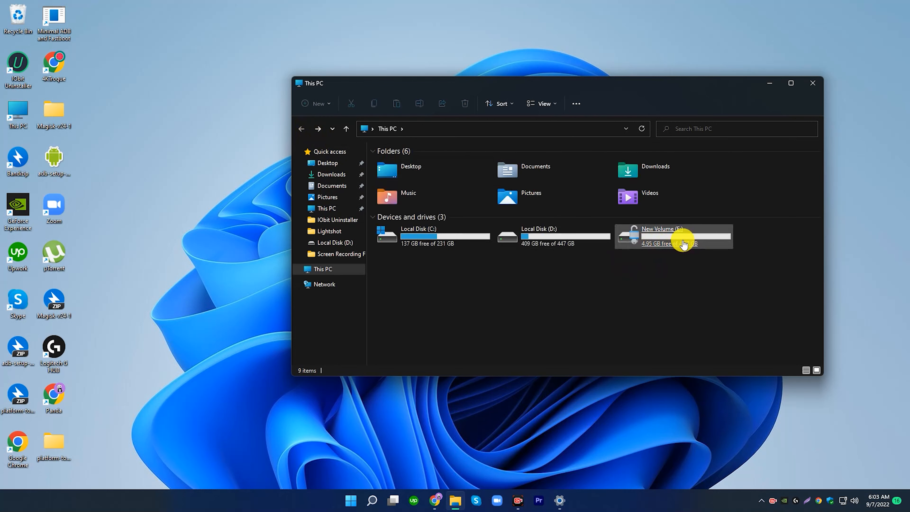
pyautogui.click(696, 241)
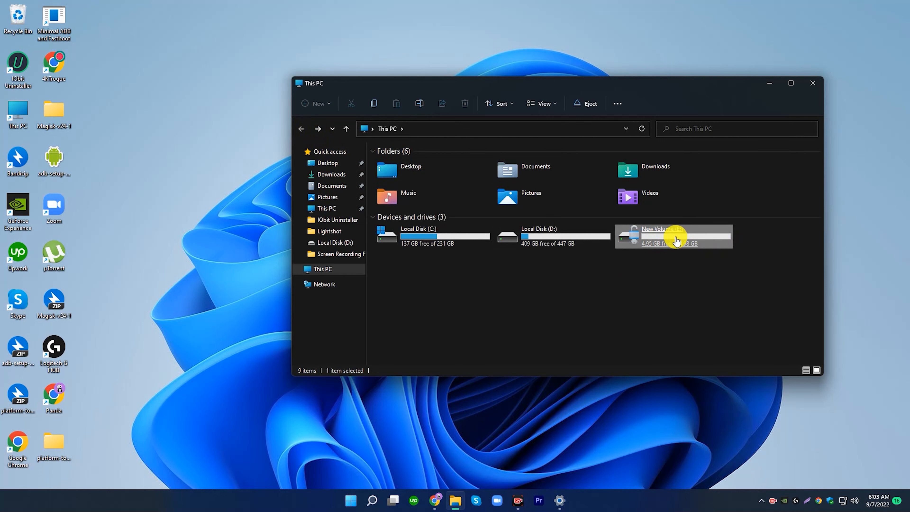
pyautogui.rightClick(660, 239)
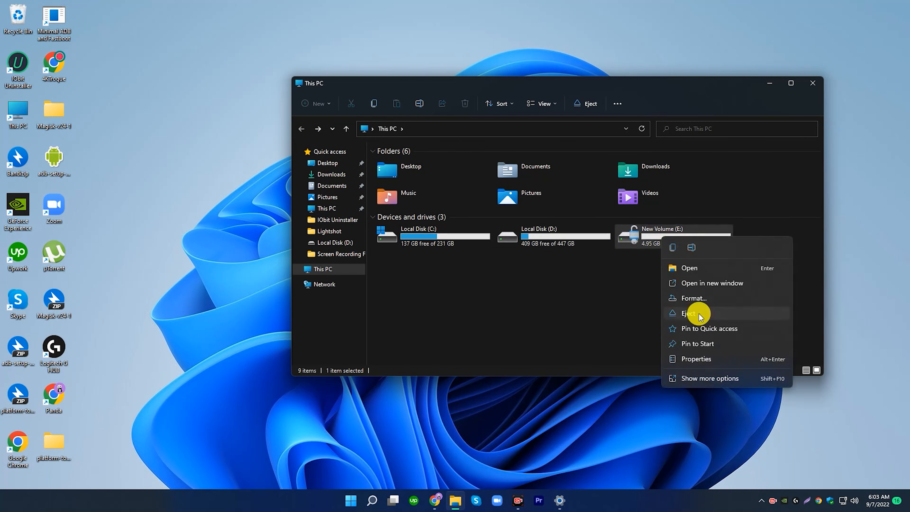
pyautogui.click(701, 313)
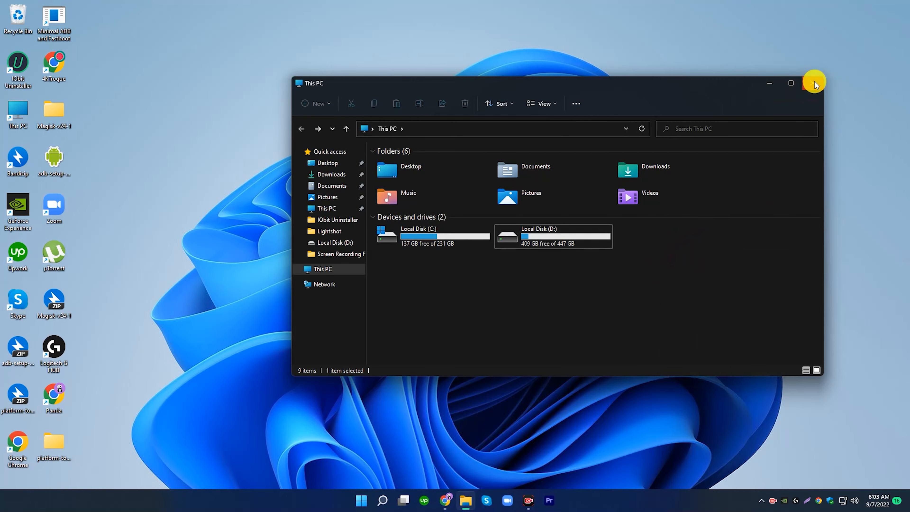
pyautogui.click(812, 83)
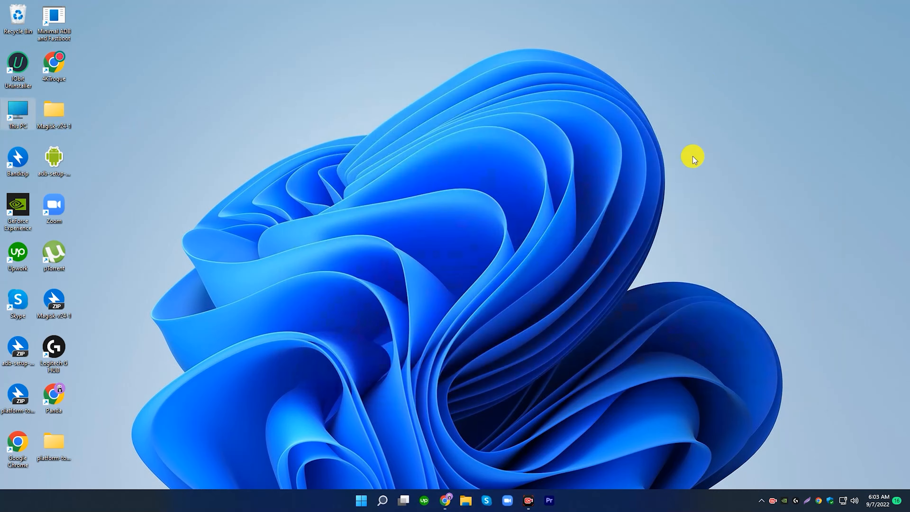
# Step: Reopen Local Disk (D:) from This PC and mount the Folder Lock Test virtual disk
pyautogui.press('Return')
pyautogui.doubleClick(541, 237)
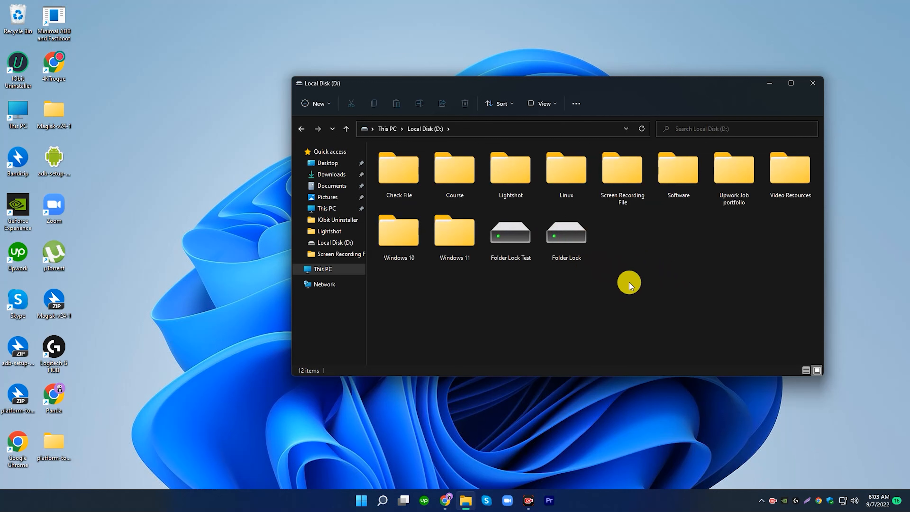
pyautogui.doubleClick(509, 235)
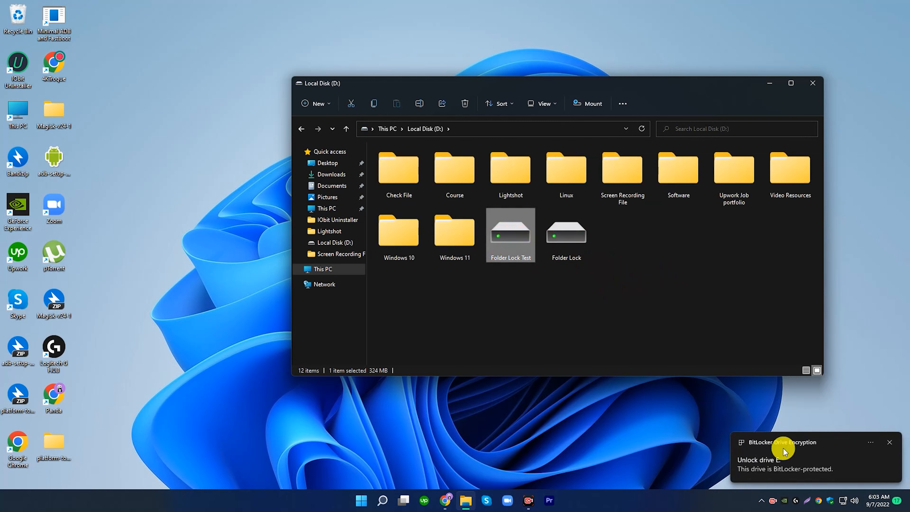
# Step: Unlock drive E: by entering its BitLocker password, and return to This PC
pyautogui.click(807, 458)
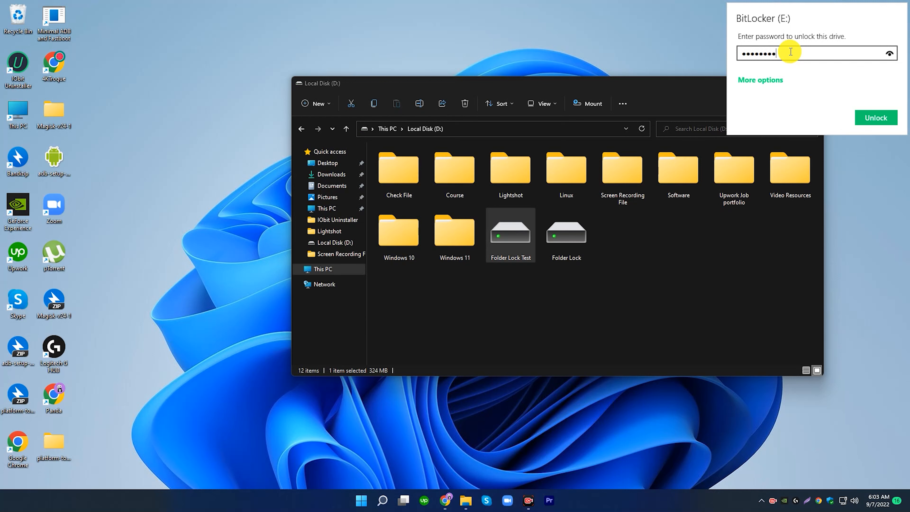
pyautogui.click(875, 117)
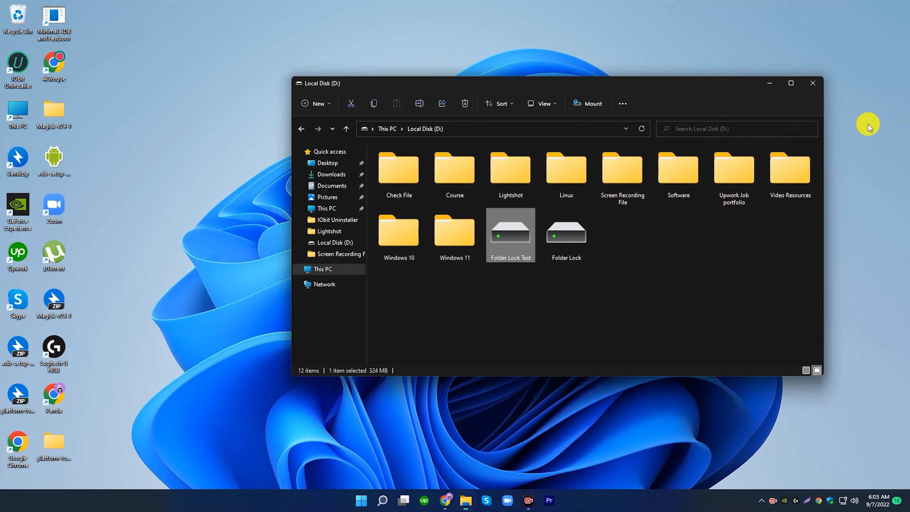
pyautogui.click(300, 128)
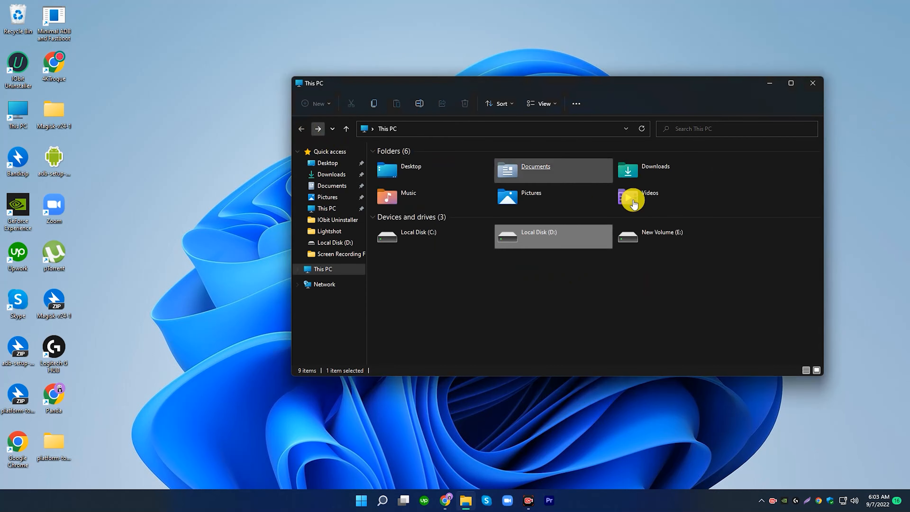
pyautogui.click(648, 263)
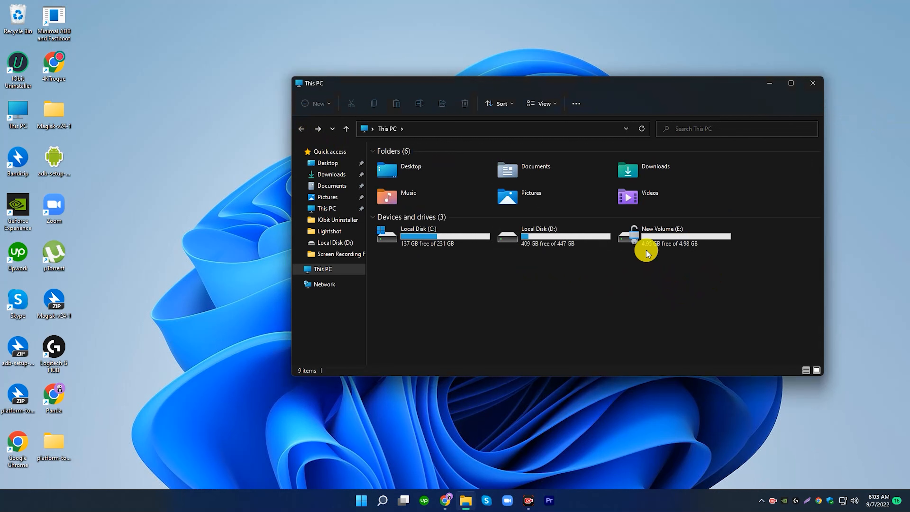
# Step: Inspect the contents of the unlocked New Volume (E:) and the virtual disk files on Local Disk (D:)
pyautogui.doubleClick(676, 239)
pyautogui.click(301, 129)
pyautogui.doubleClick(518, 243)
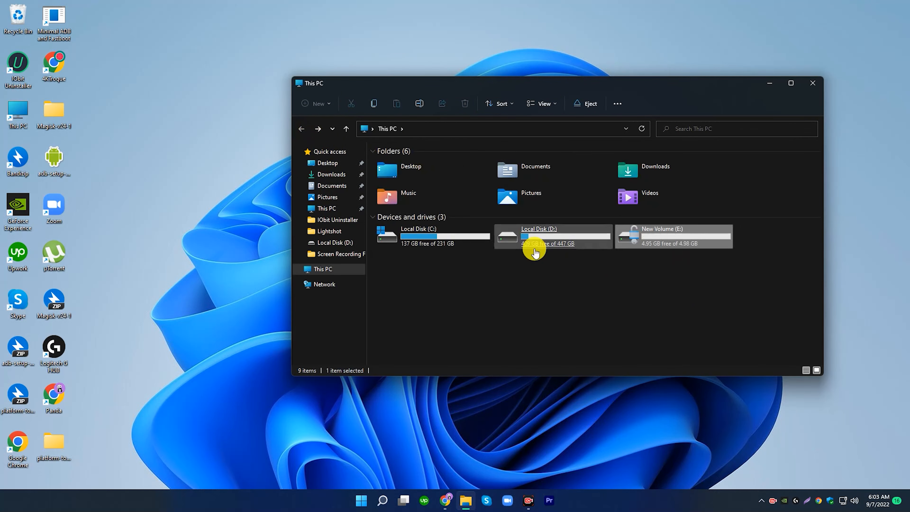
pyautogui.click(503, 246)
pyautogui.doubleClick(503, 245)
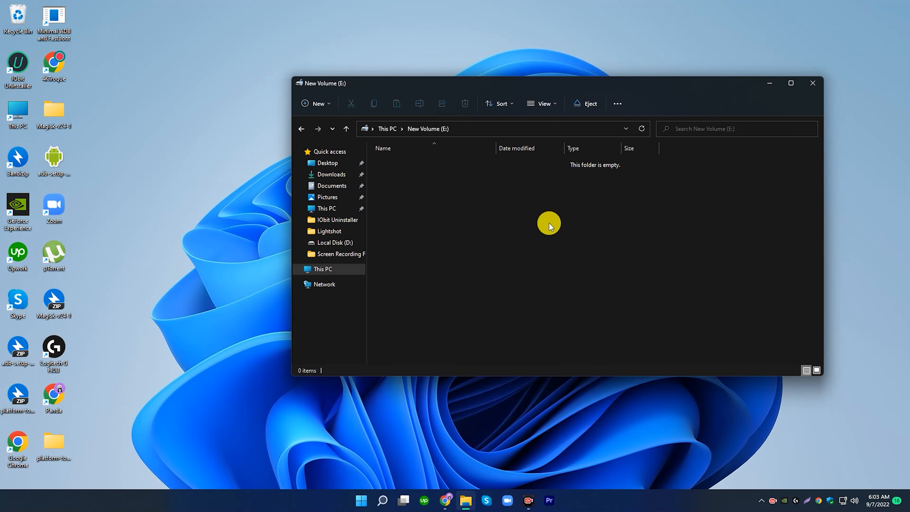
pyautogui.click(302, 129)
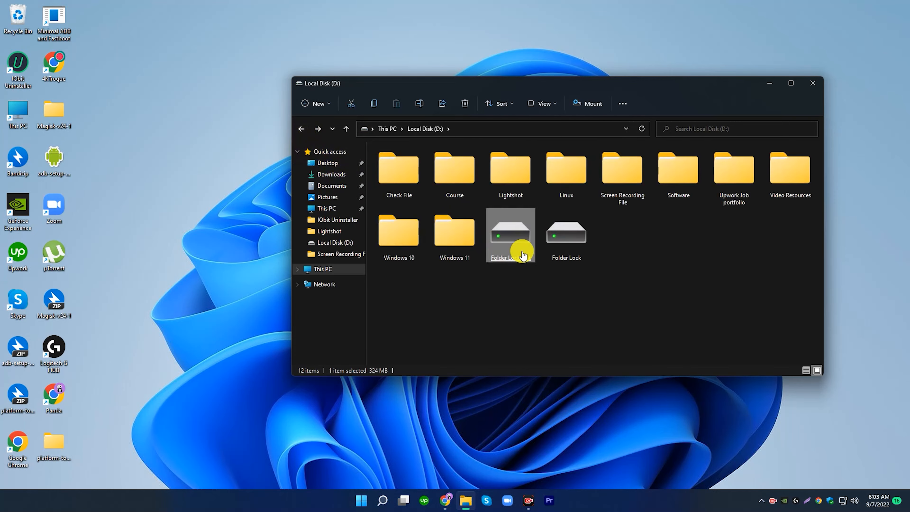
# Step: Close the File Explorer window and refresh the desktop
pyautogui.click(813, 83)
pyautogui.rightClick(425, 148)
pyautogui.click(472, 188)
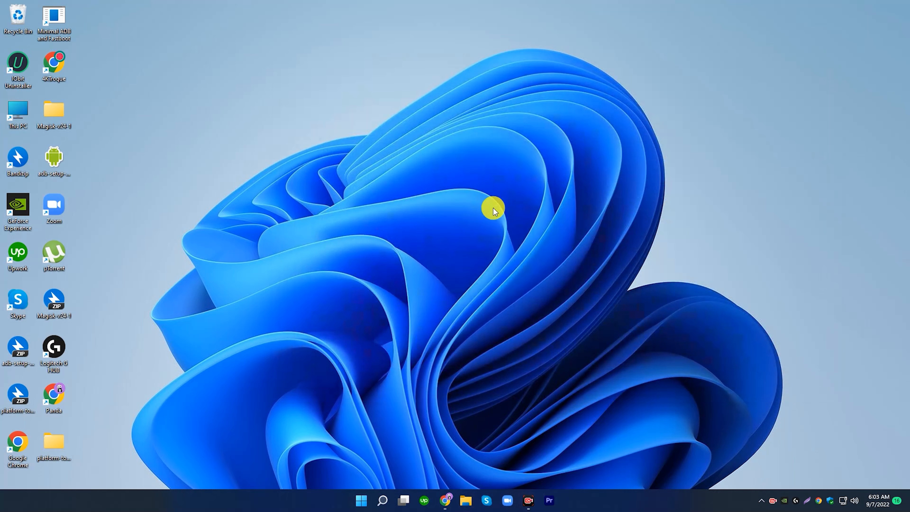